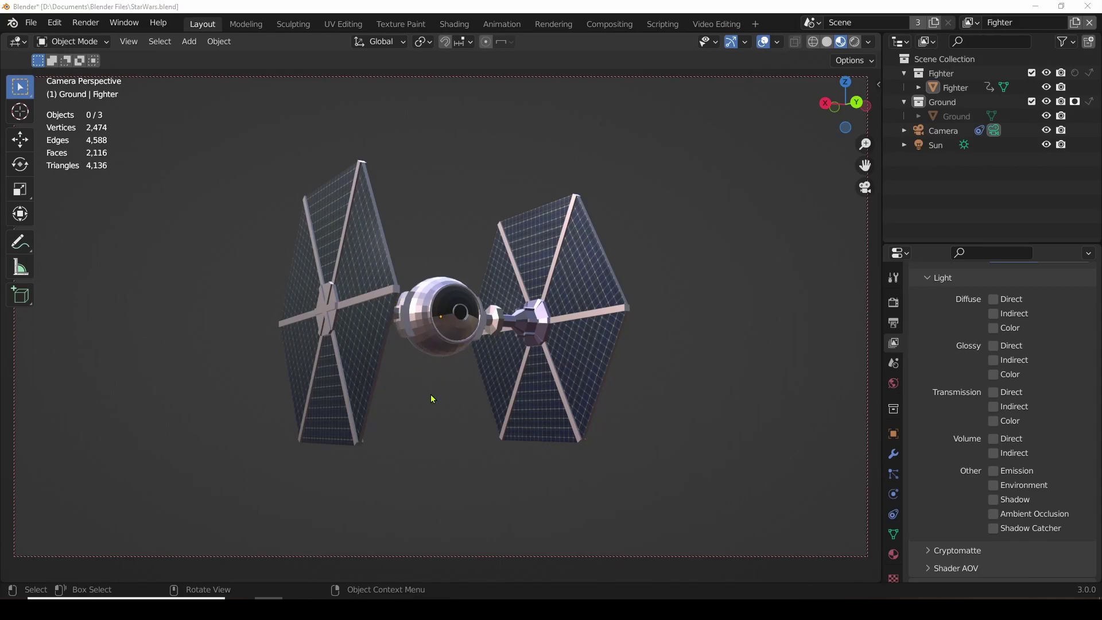
middle_drag(465, 399, 422, 385)
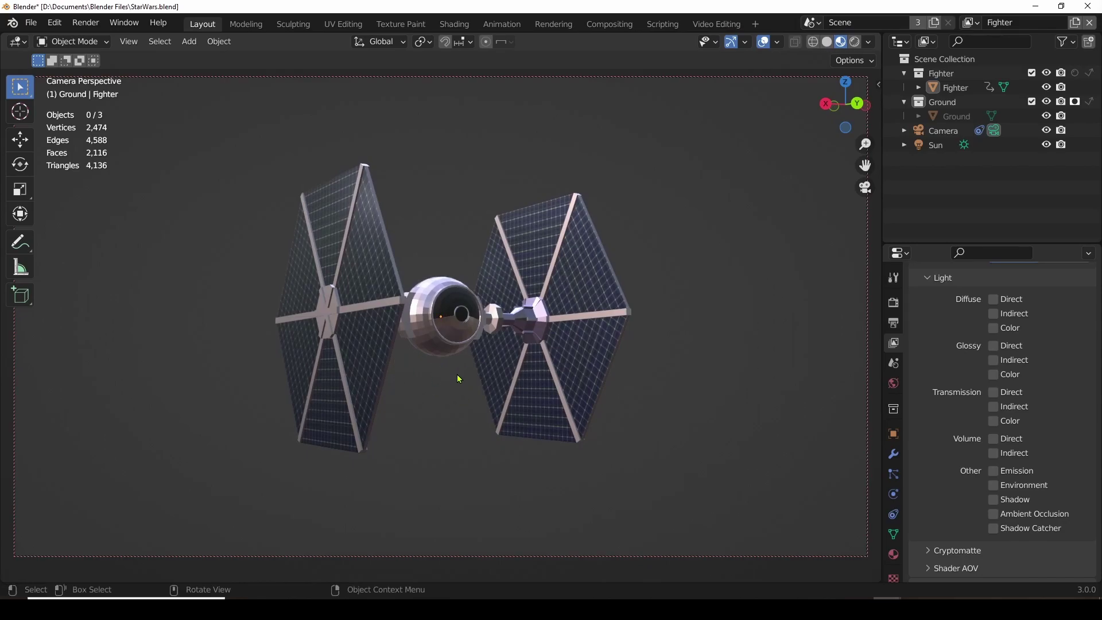
click(475, 395)
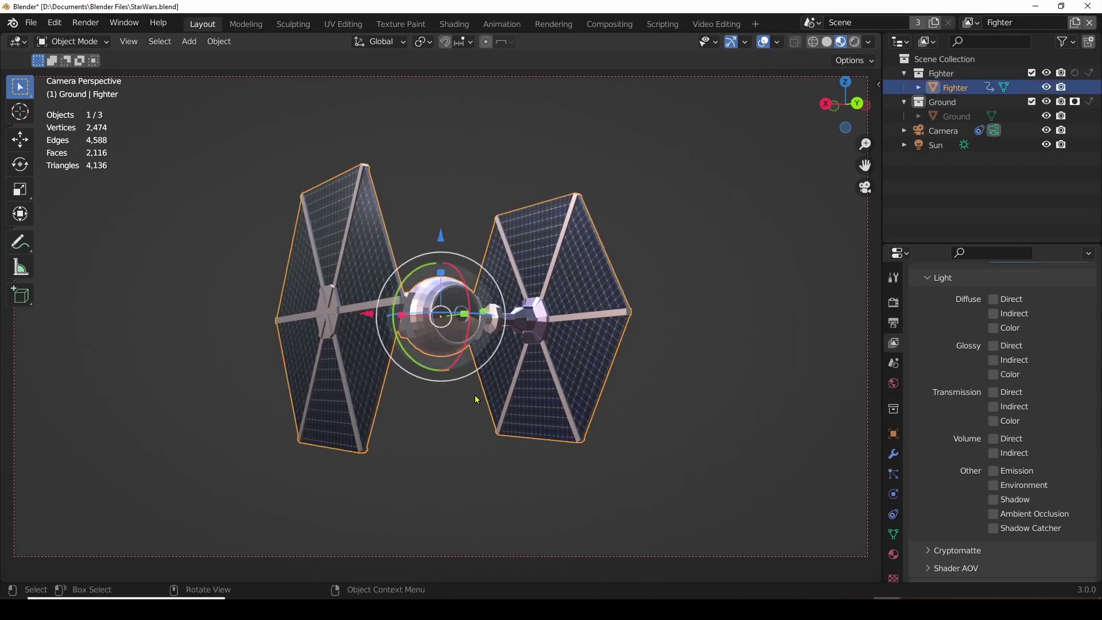
click(452, 414)
mouse_move(456, 415)
middle_down()
mouse_move(420, 436)
mouse_move(473, 413)
mouse_move(440, 413)
mouse_move(453, 399)
middle_up()
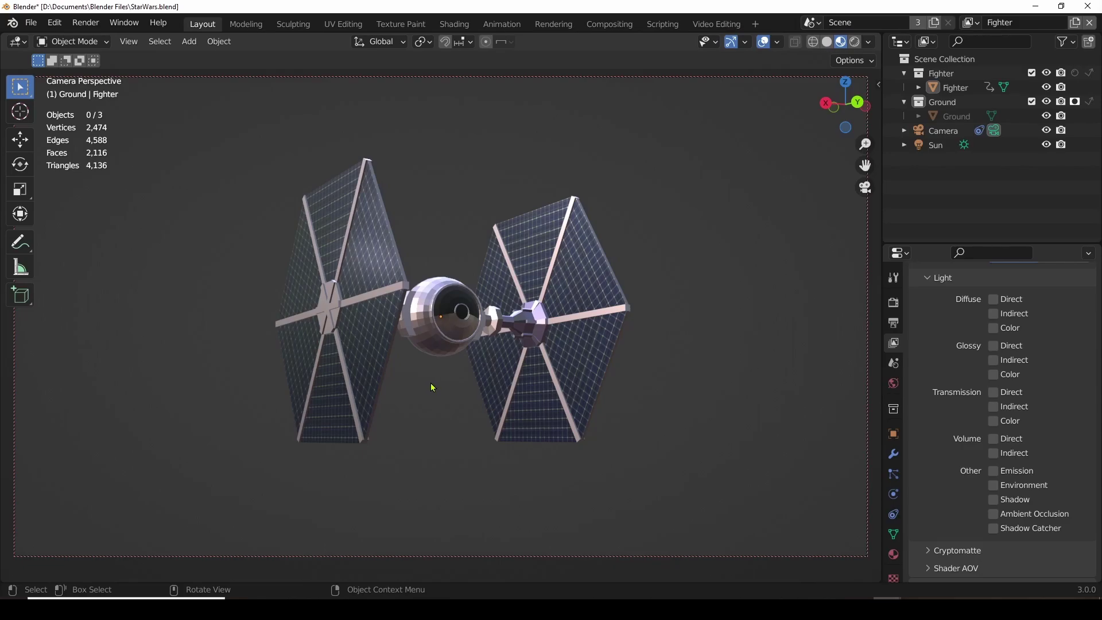
mouse_move(436, 388)
middle_down()
mouse_move(440, 396)
mouse_move(433, 388)
middle_up()
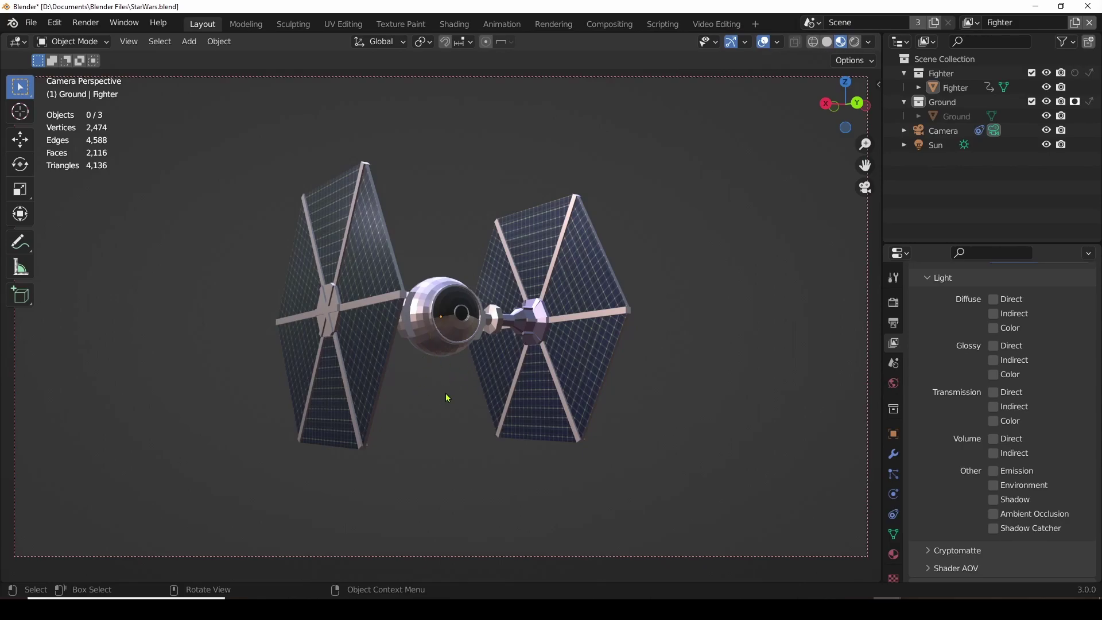
click(555, 425)
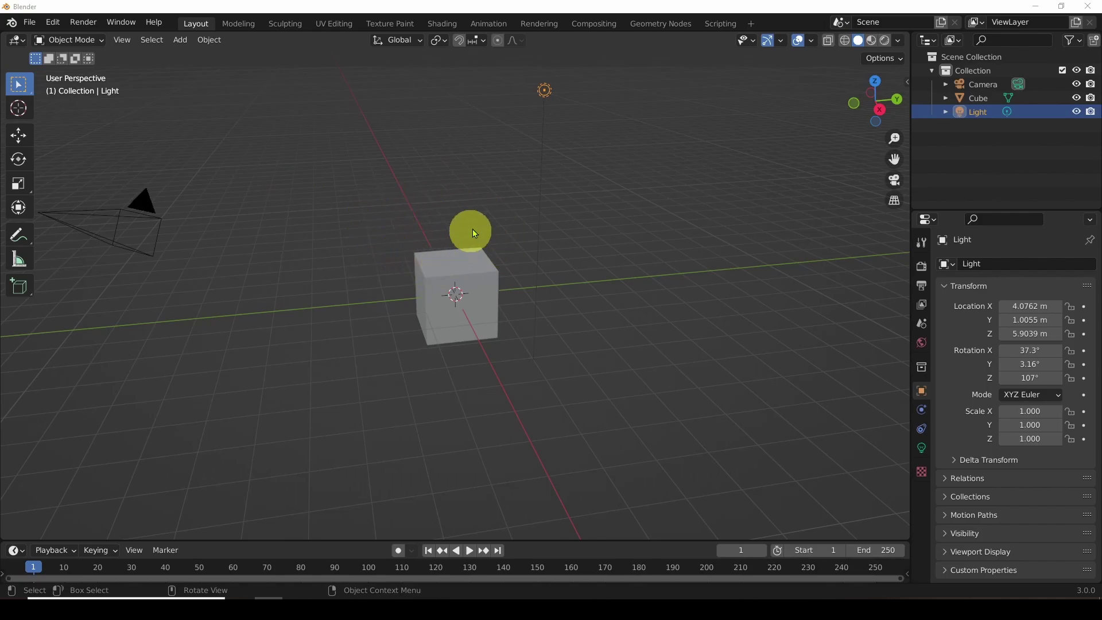
Step: Inspect the cube and camera in the default scene and view the FlashlightRender.png image
middle_drag(374, 317, 372, 313)
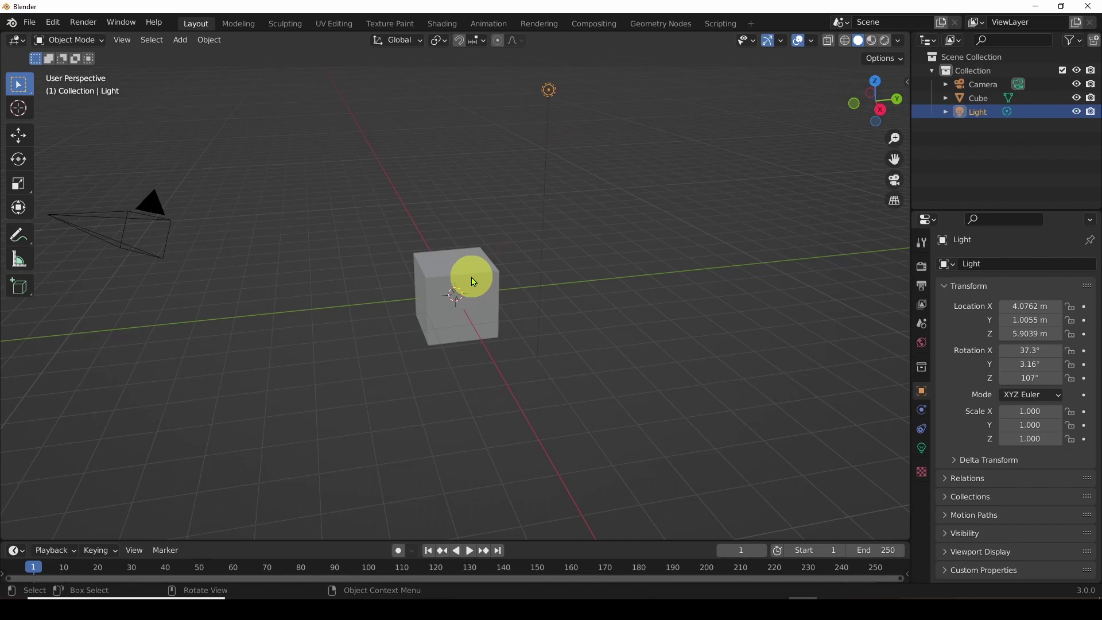
click(473, 282)
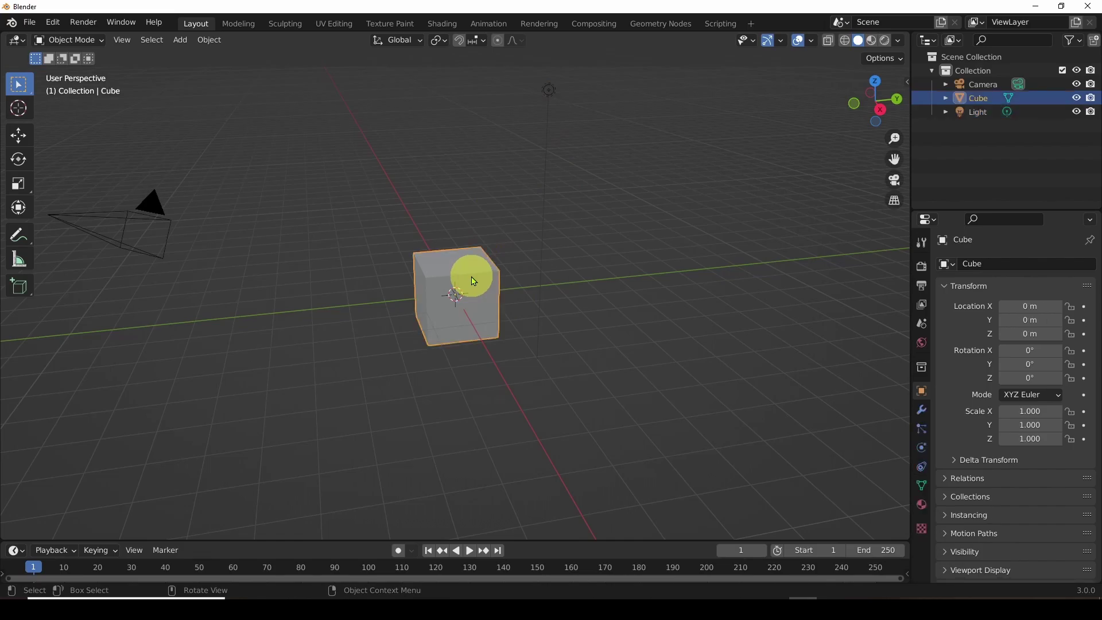
click(136, 221)
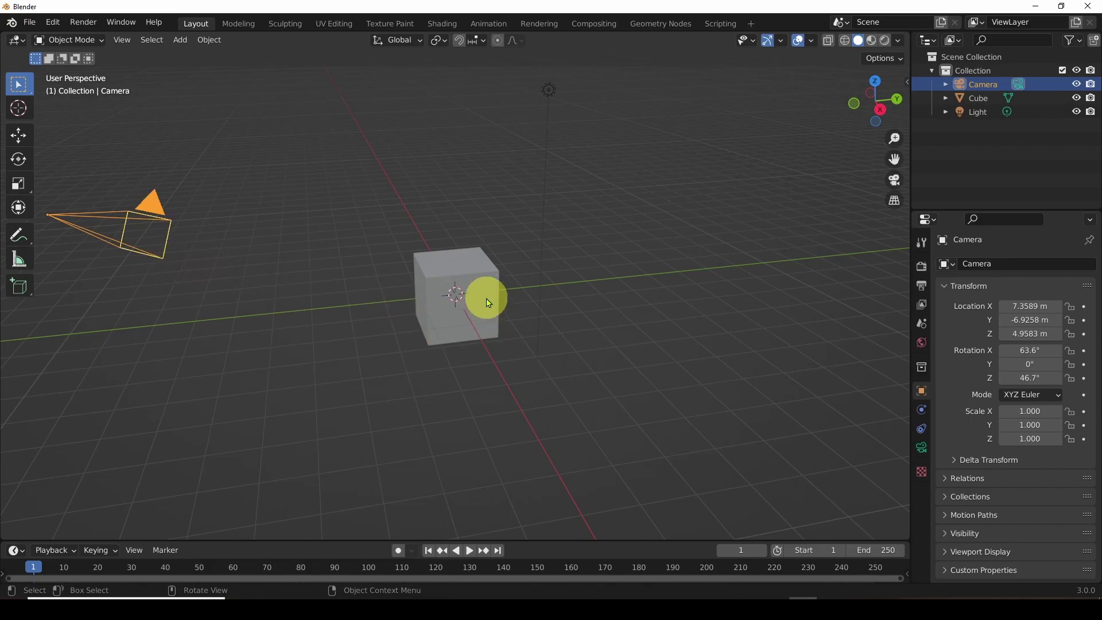
mouse_move(552, 351)
middle_down()
mouse_move(488, 324)
mouse_move(567, 337)
middle_up()
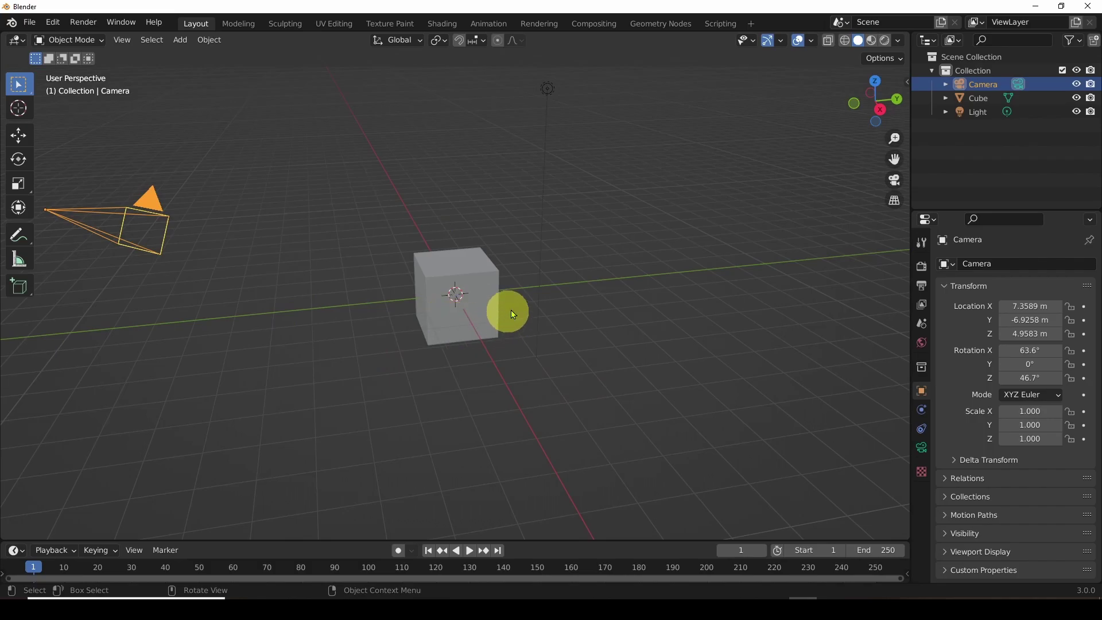
drag(1101, 57, 248, 23)
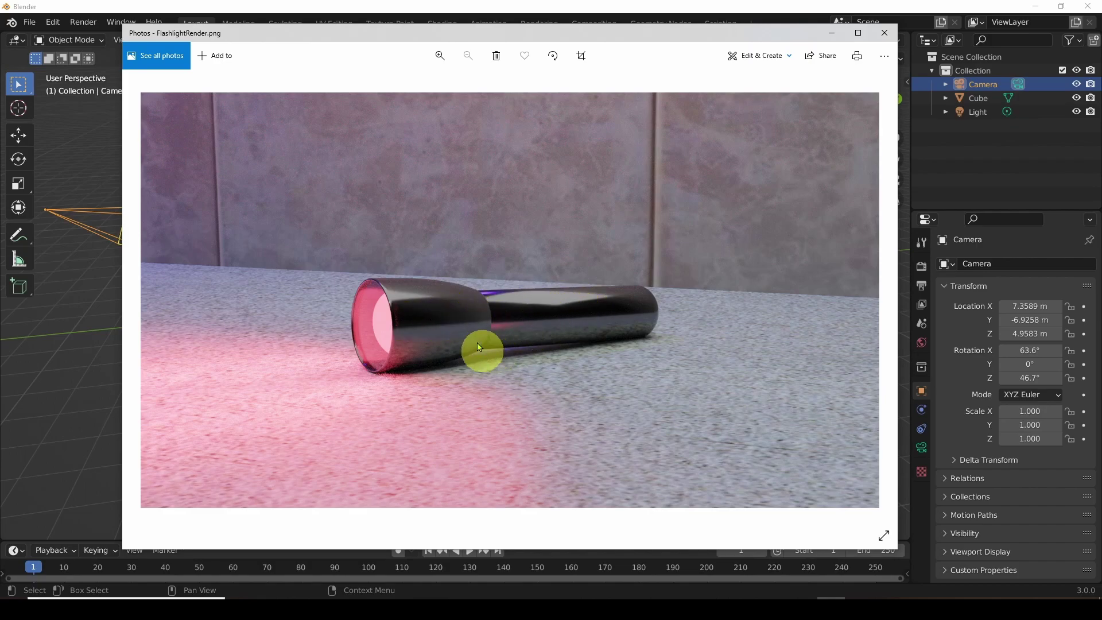
click(411, 8)
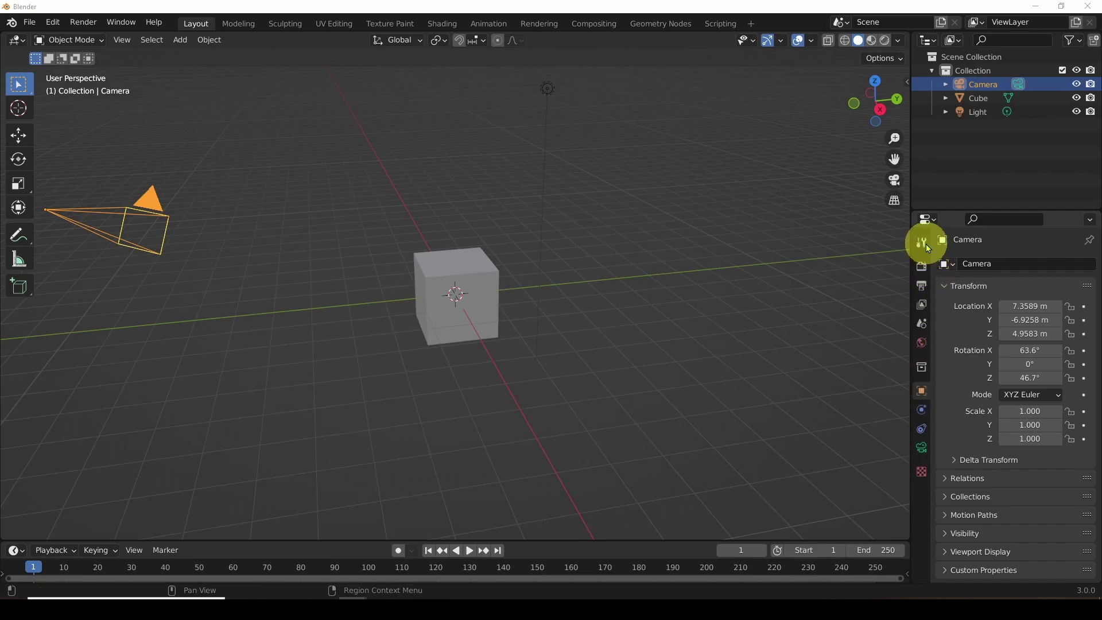
Step: Set the scene's unit system to Imperial with lengths in inches, keeping rotation in degrees
click(922, 324)
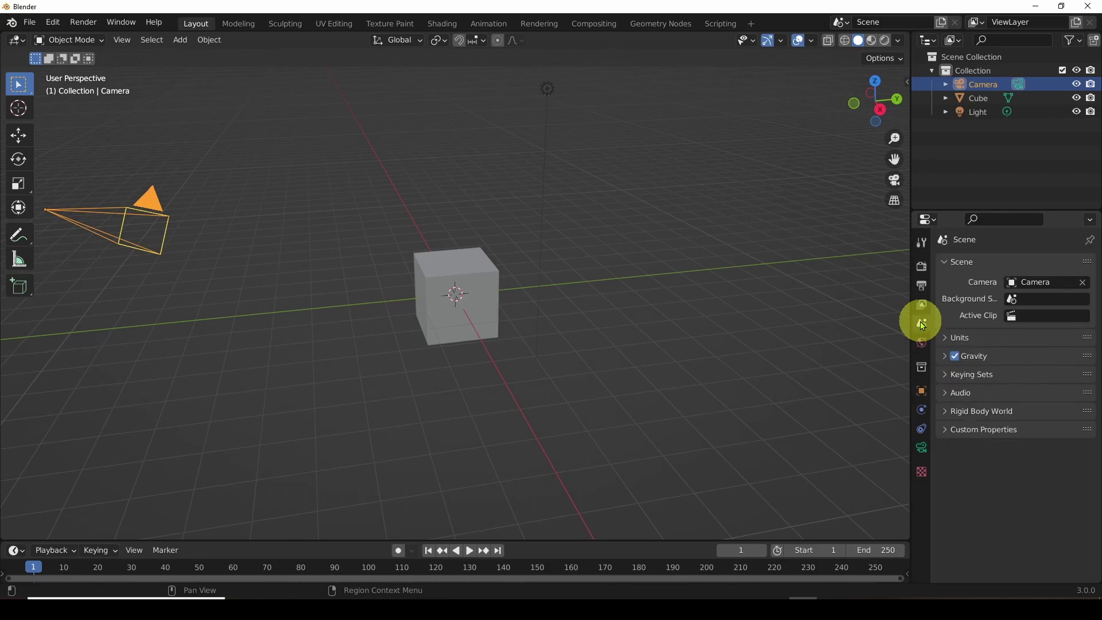
click(947, 338)
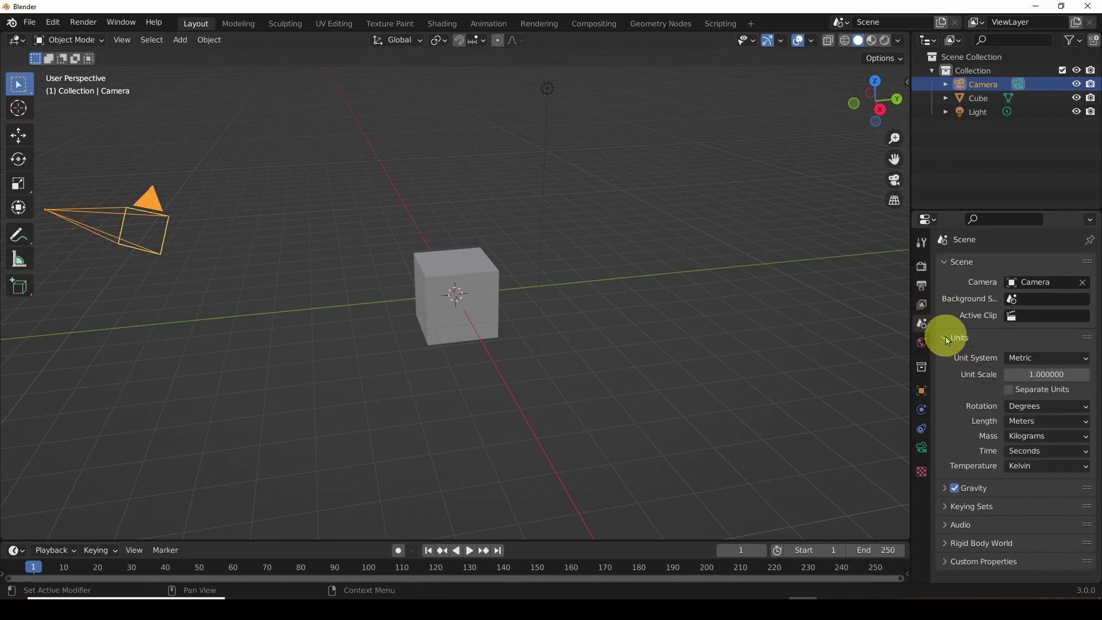
click(1038, 357)
click(1036, 409)
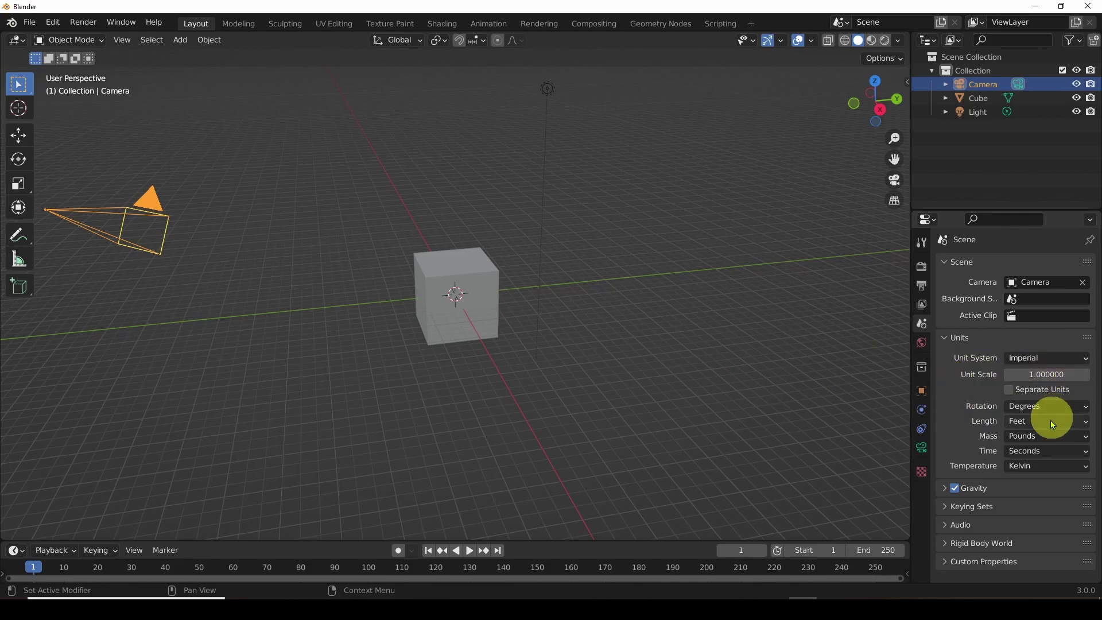
click(1034, 408)
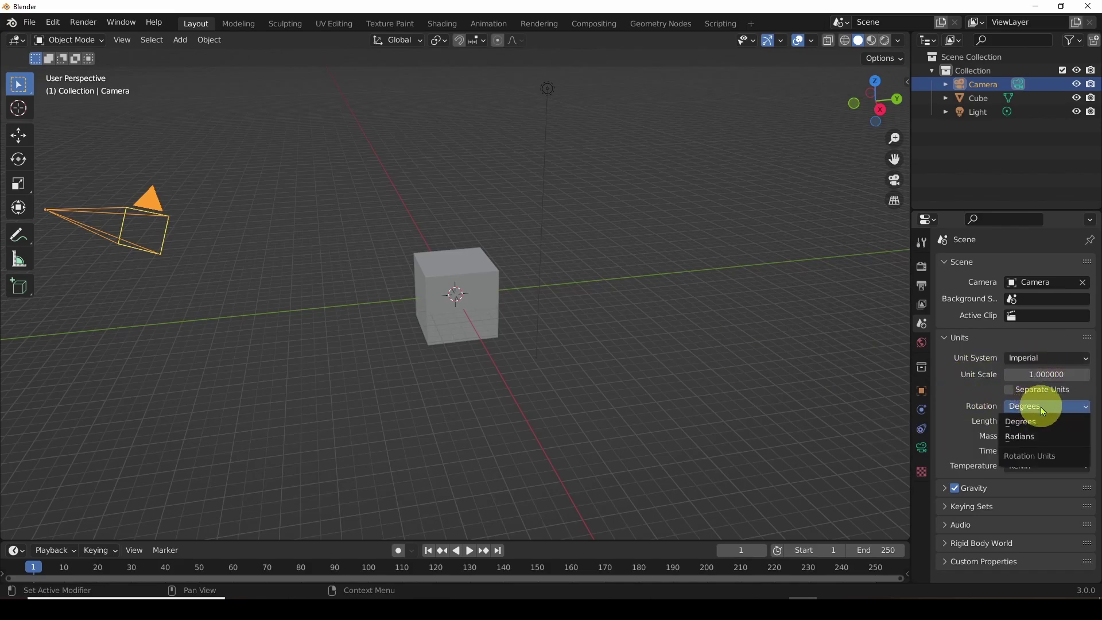
click(984, 395)
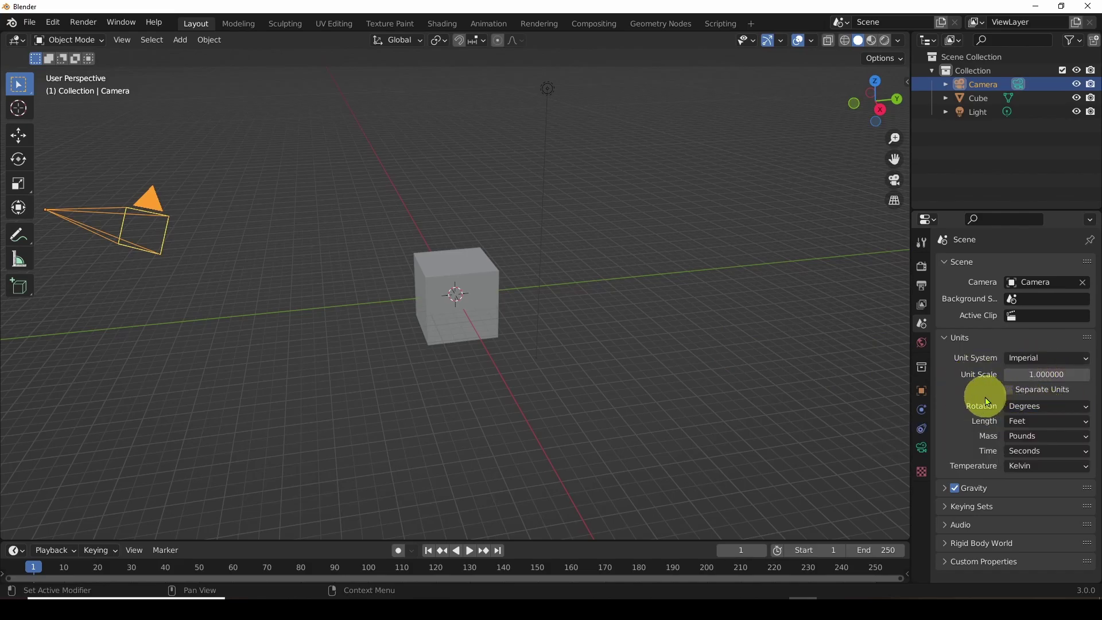
click(1034, 425)
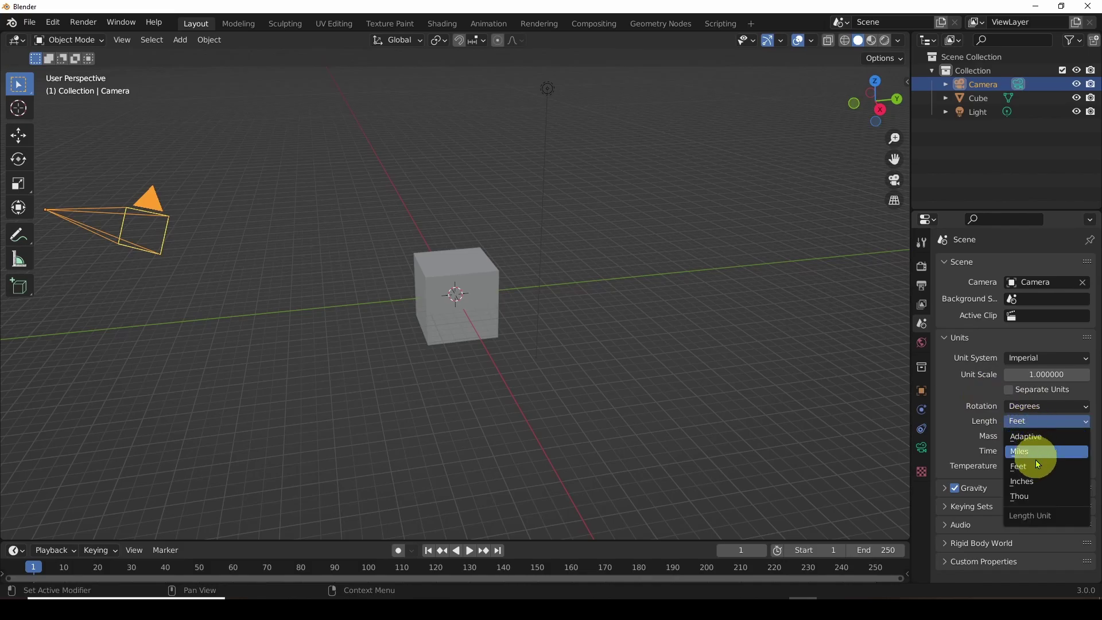
click(1031, 482)
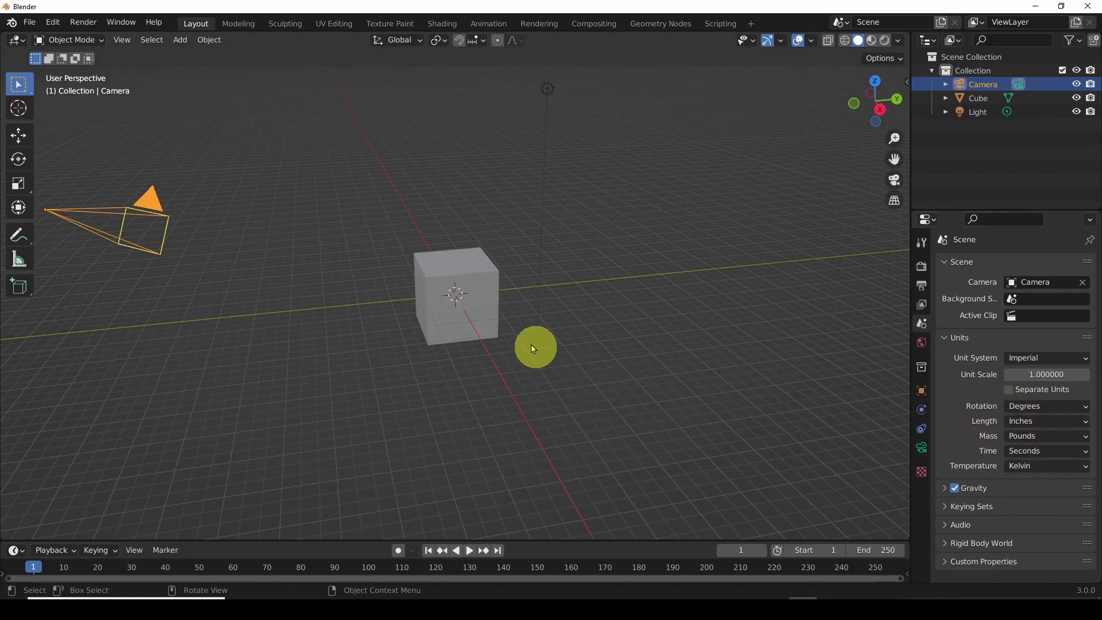
Step: Check the cube's transform values and dimensions in the viewport sidebar, and hide the sidebar again
click(480, 311)
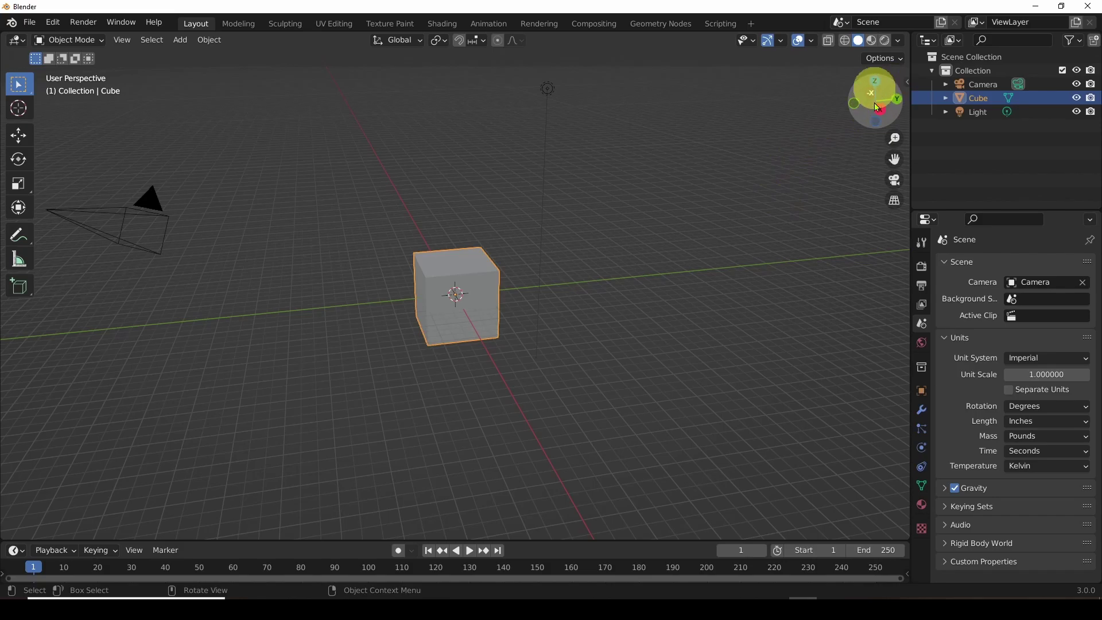
click(906, 83)
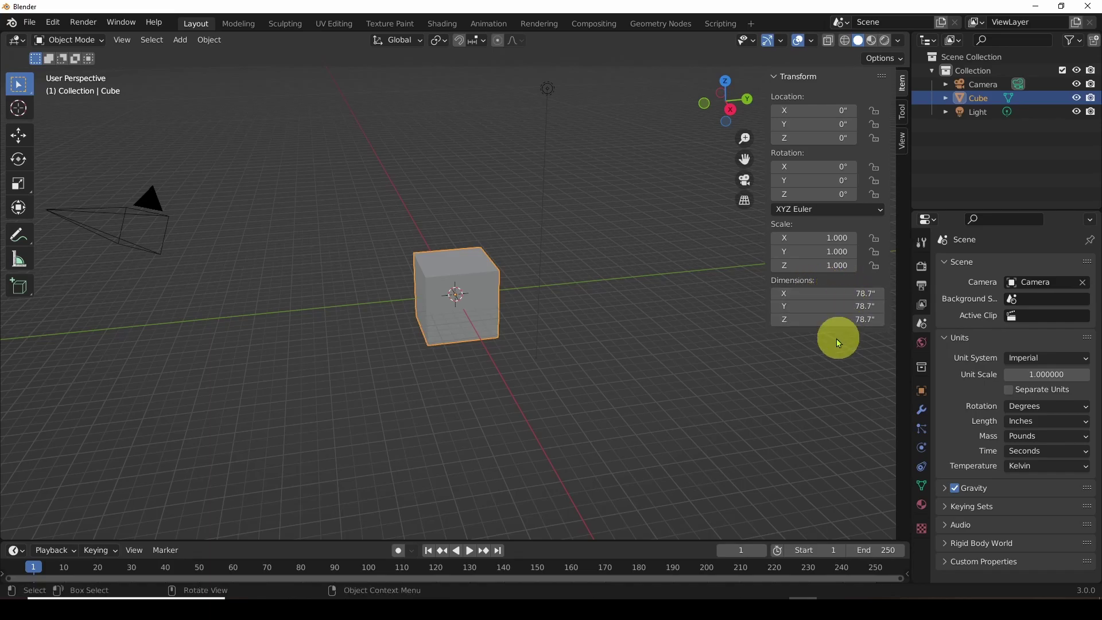
key(n)
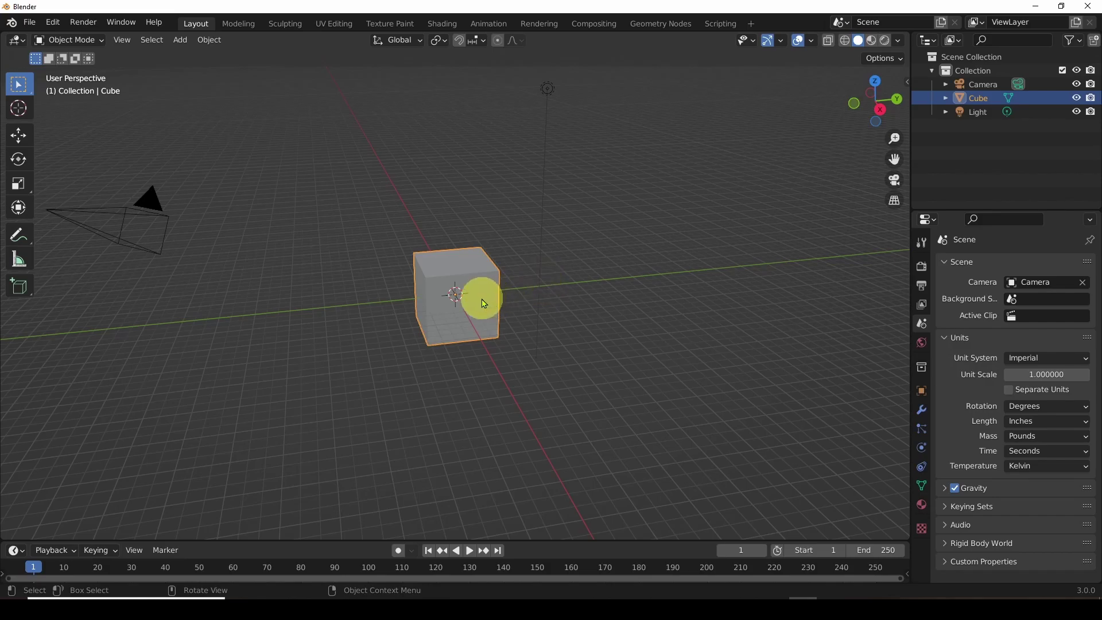
Step: Enable the Move, Rotate and Scale object gizmos in the viewport and check them on the camera and light
click(781, 44)
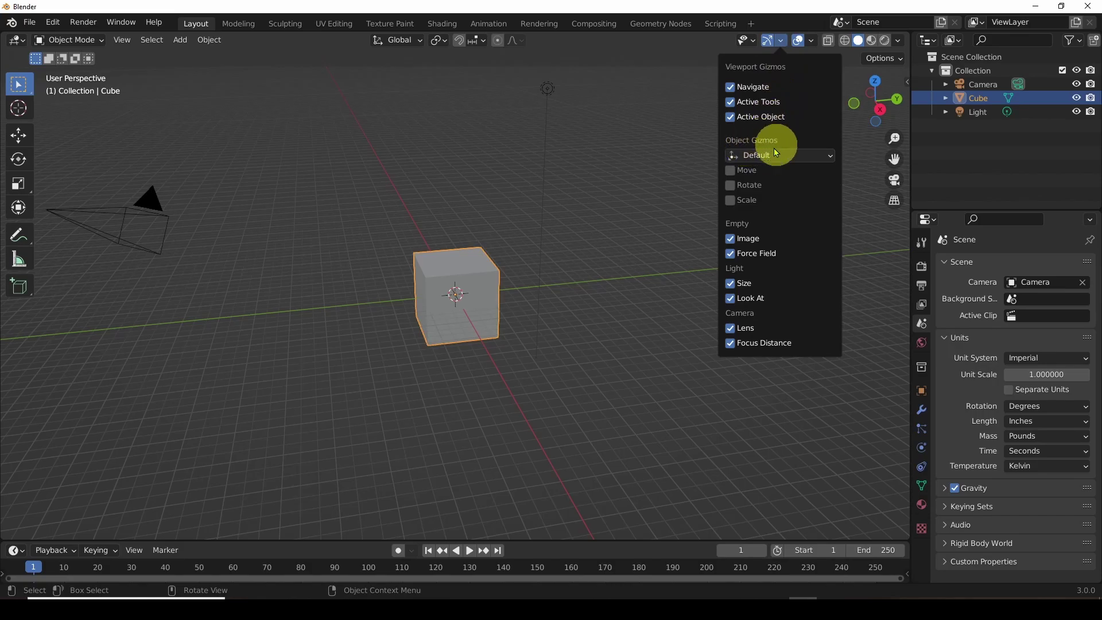
click(731, 170)
click(731, 185)
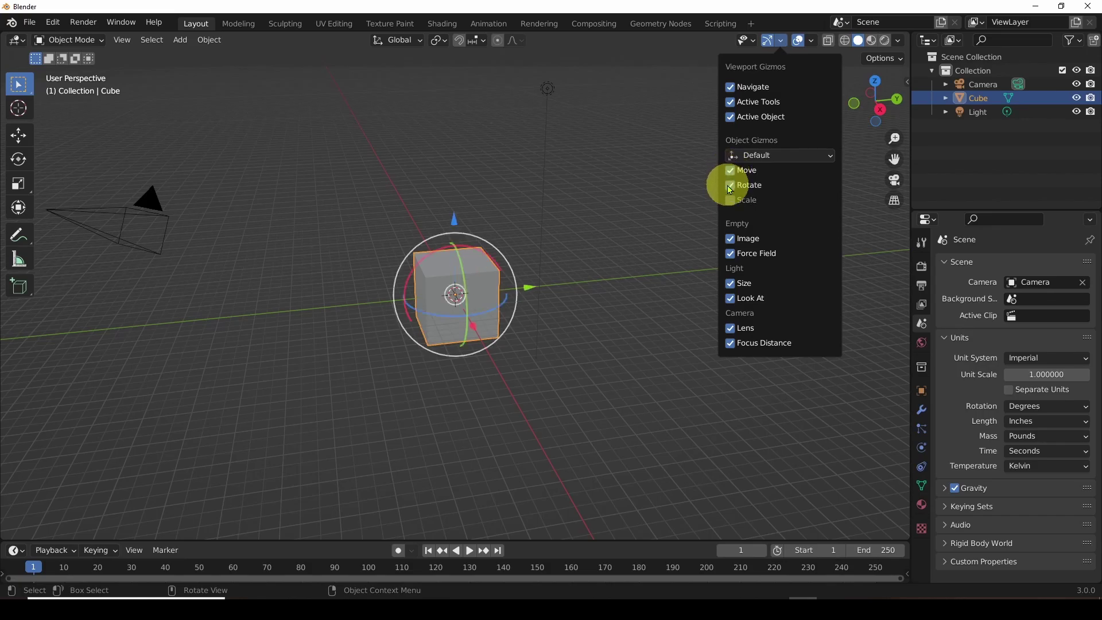
click(731, 200)
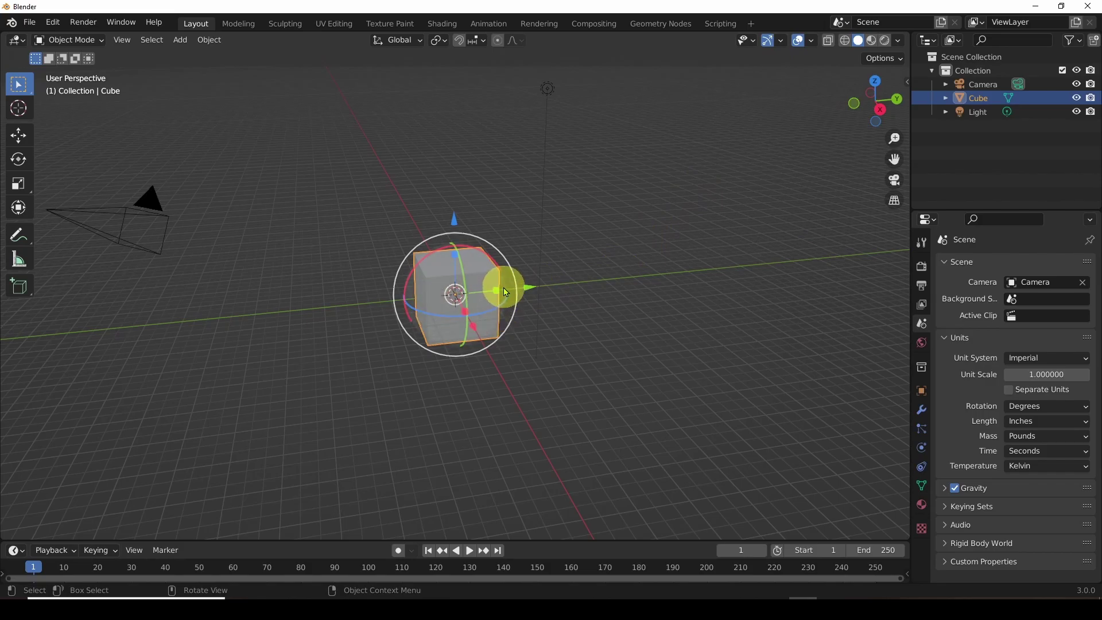
click(129, 224)
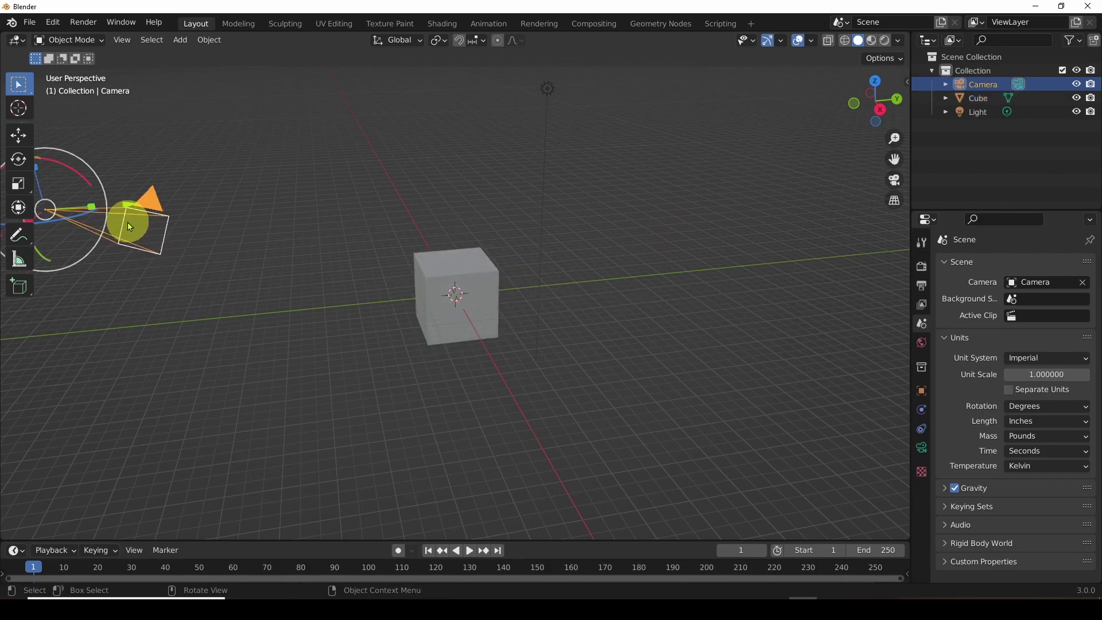
click(547, 88)
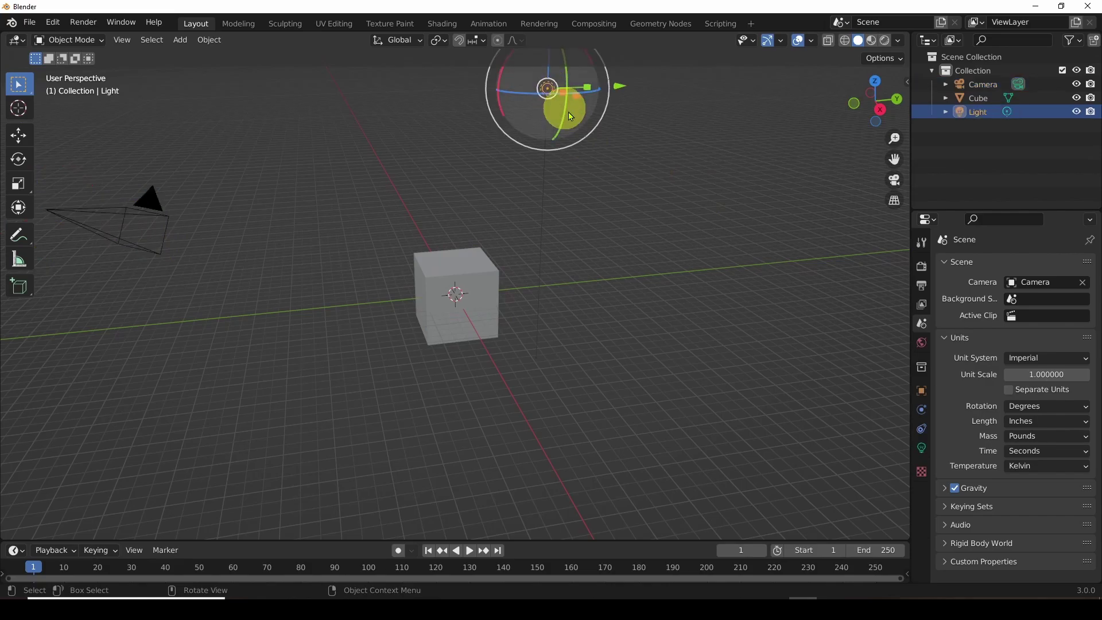
Step: Try the gizmos on the cube by moving it slightly along Y, resizing it and rotating it about X, and deselect it
click(479, 296)
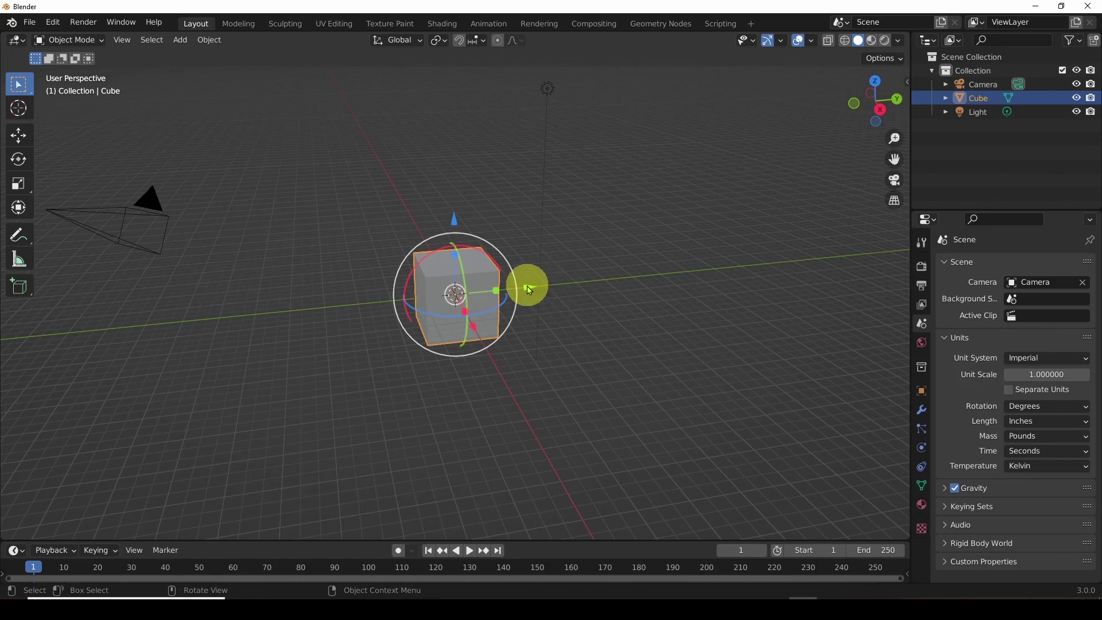
mouse_move(529, 290)
mouse_down()
mouse_move(603, 283)
mouse_move(561, 297)
mouse_move(593, 300)
mouse_move(494, 295)
mouse_move(520, 298)
mouse_up()
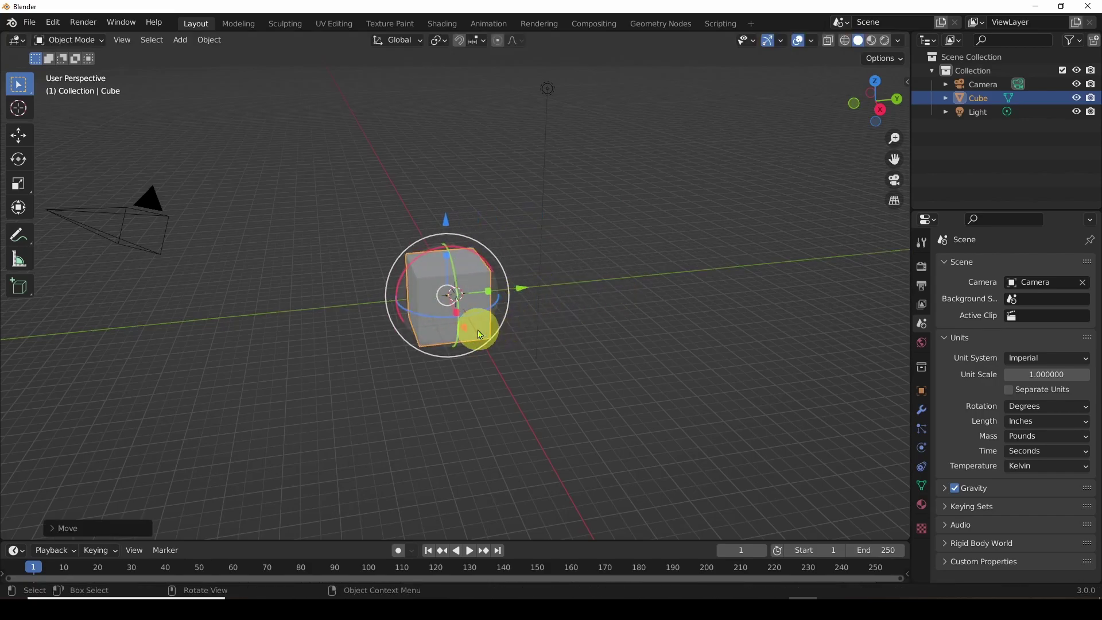
drag(462, 325, 476, 293)
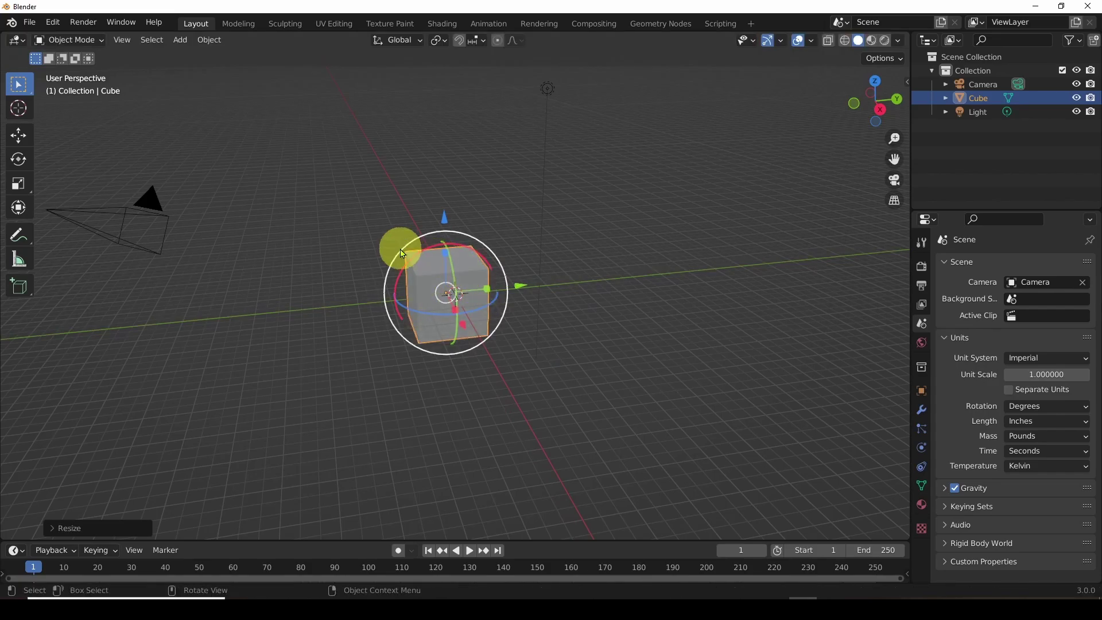
mouse_move(416, 255)
mouse_down()
mouse_move(387, 290)
mouse_move(402, 256)
mouse_up()
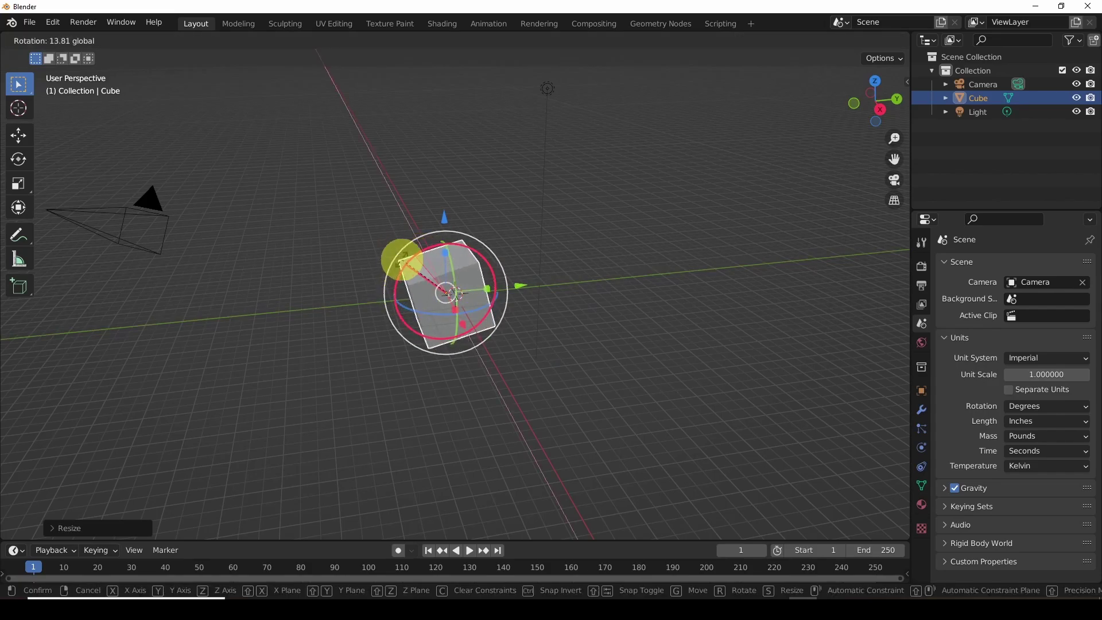
key(Escape)
click(570, 361)
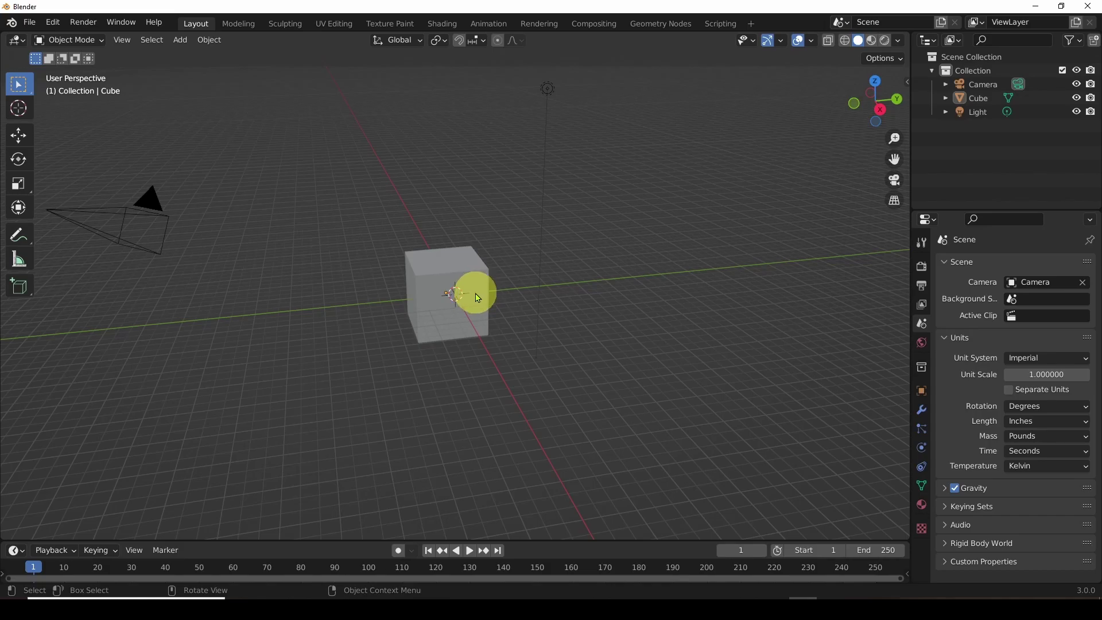
Step: Examine how the view orbits with the cube selected and with the camera selected
click(433, 294)
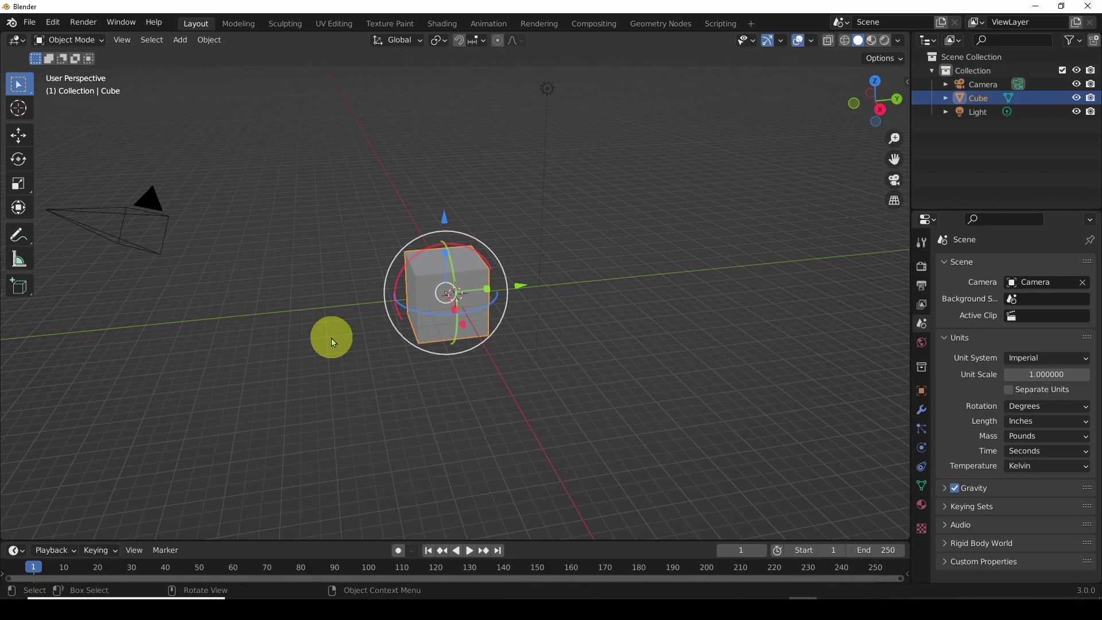
middle_drag(333, 342, 384, 347)
middle_drag(453, 354, 67, 174)
click(67, 174)
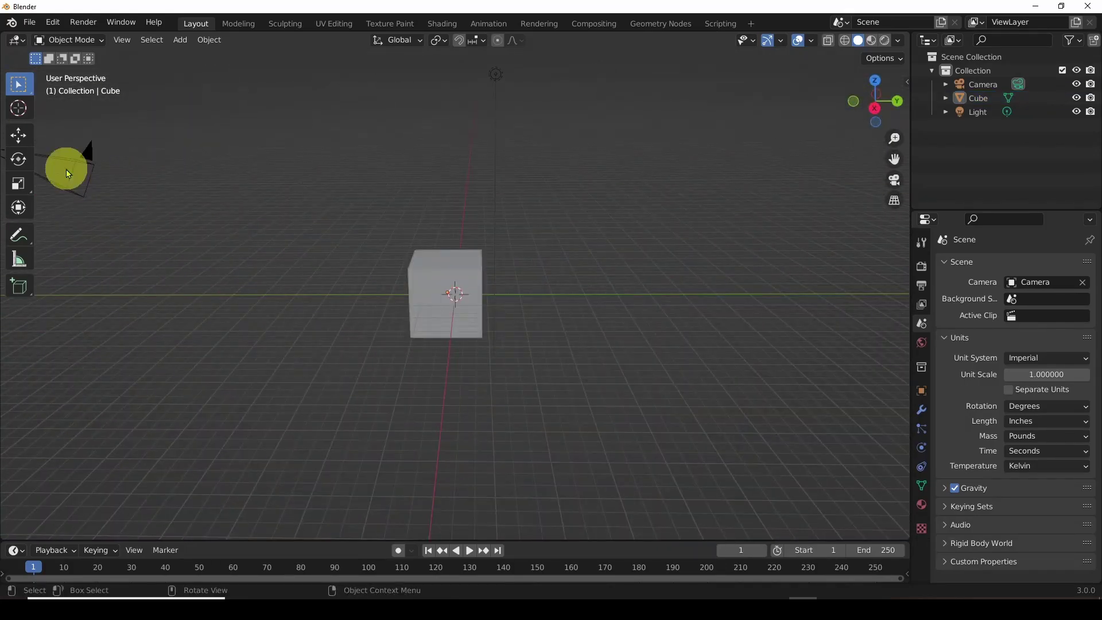
click(68, 174)
middle_drag(217, 214, 243, 229)
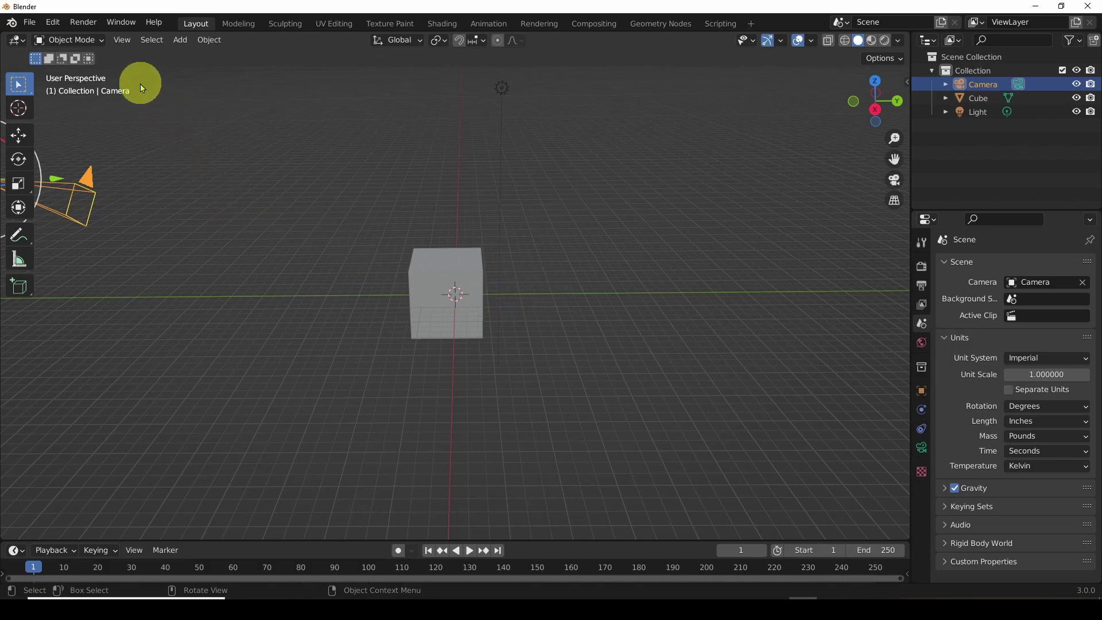
Step: Enable Orbit Around Selection and Zoom to Mouse Position in the navigation preferences, and close the preferences
click(57, 28)
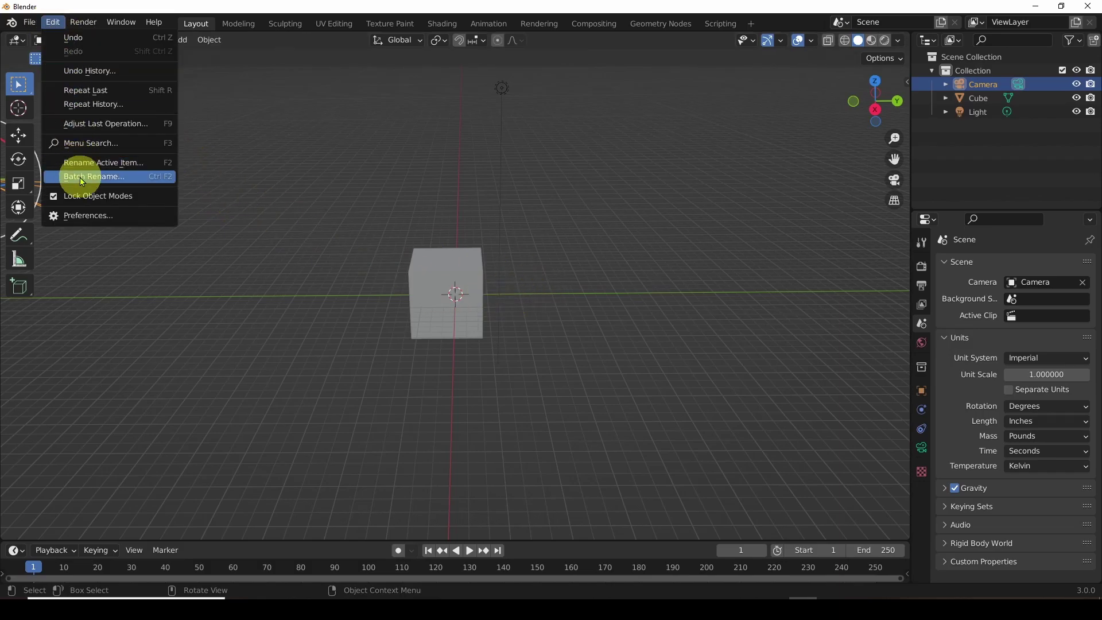
click(82, 222)
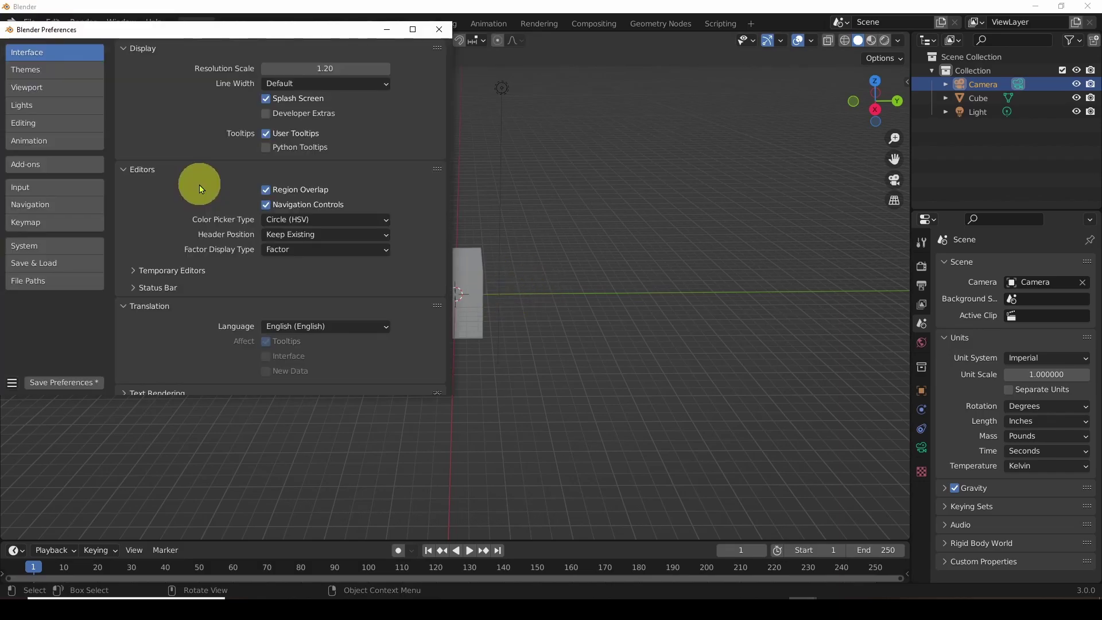
click(60, 208)
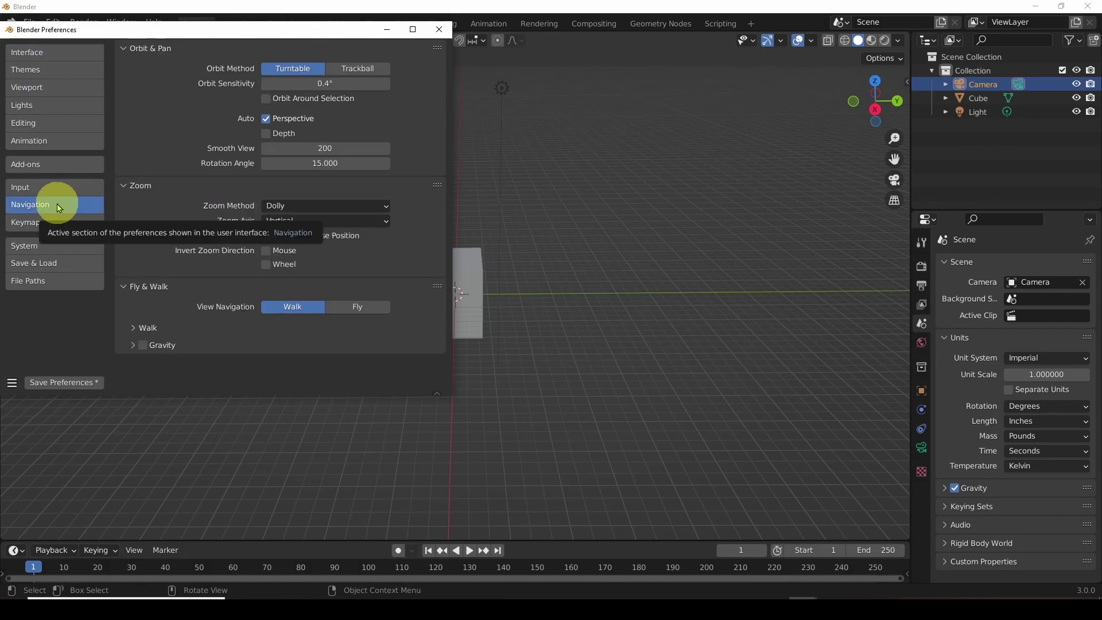
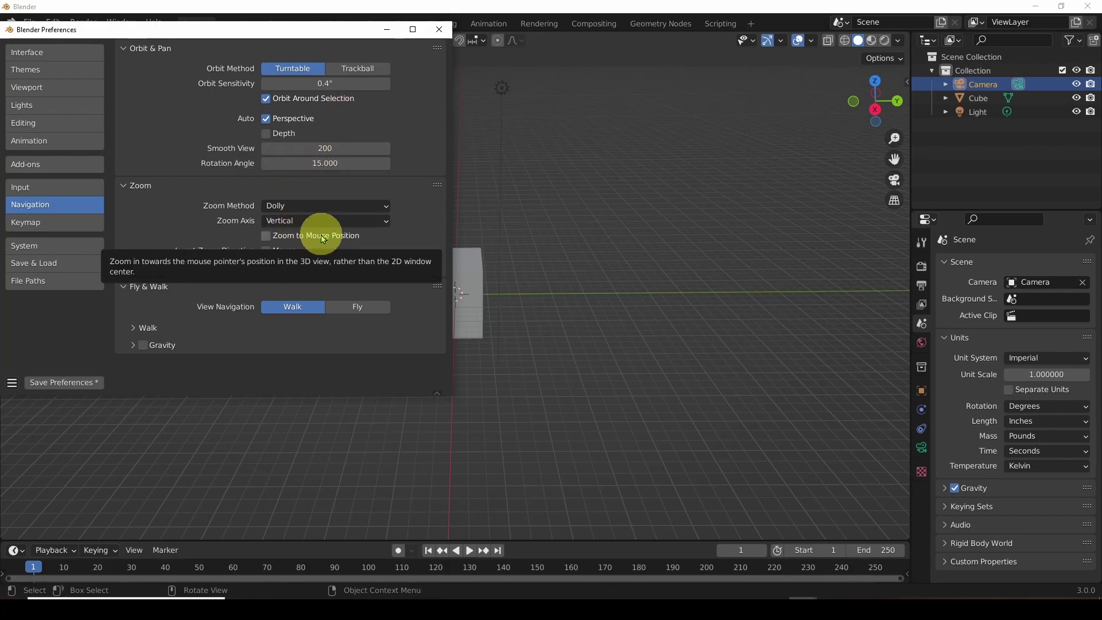
click(266, 236)
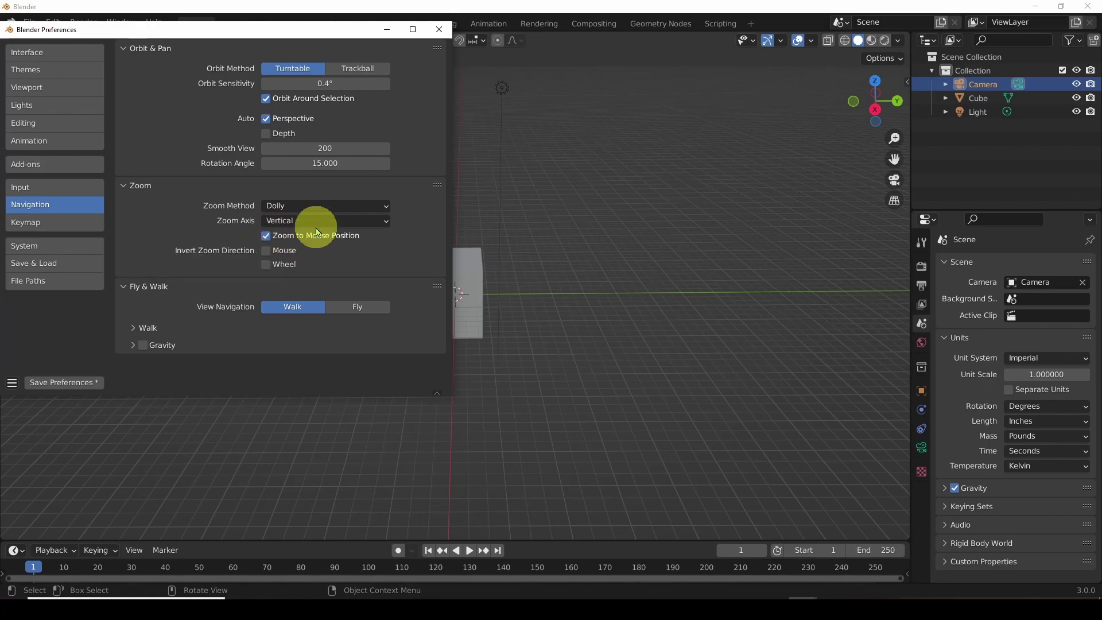
click(439, 31)
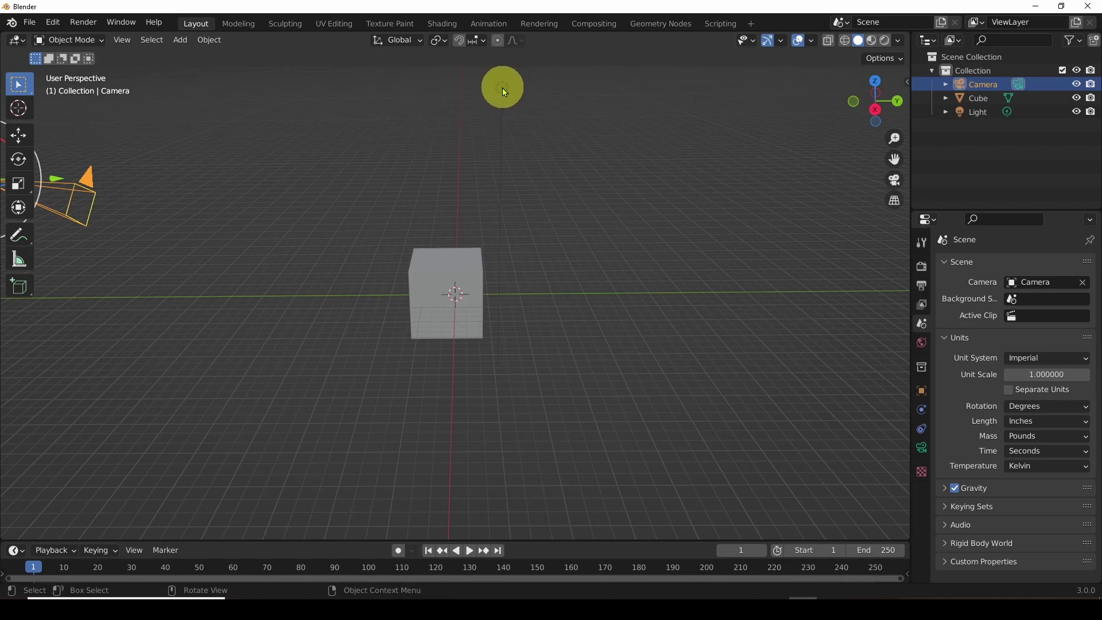
Step: Check zooming towards the light and orbiting around the selected camera and the selected cube
scroll(502, 87, up, 6)
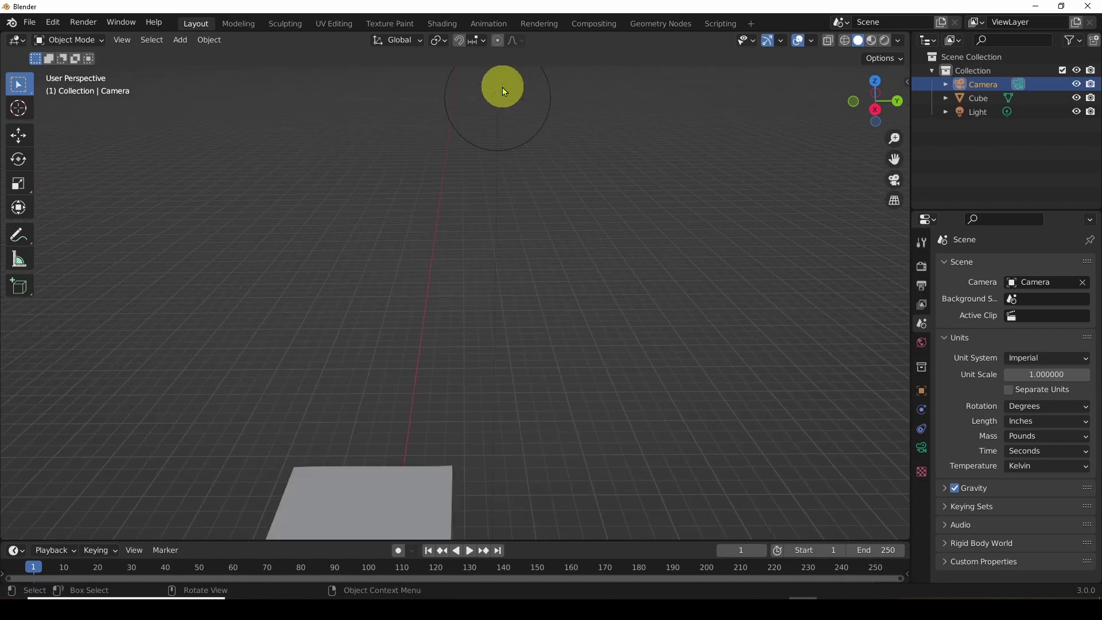
scroll(502, 87, down, 5)
scroll(502, 87, up, 1)
scroll(502, 86, down, 1)
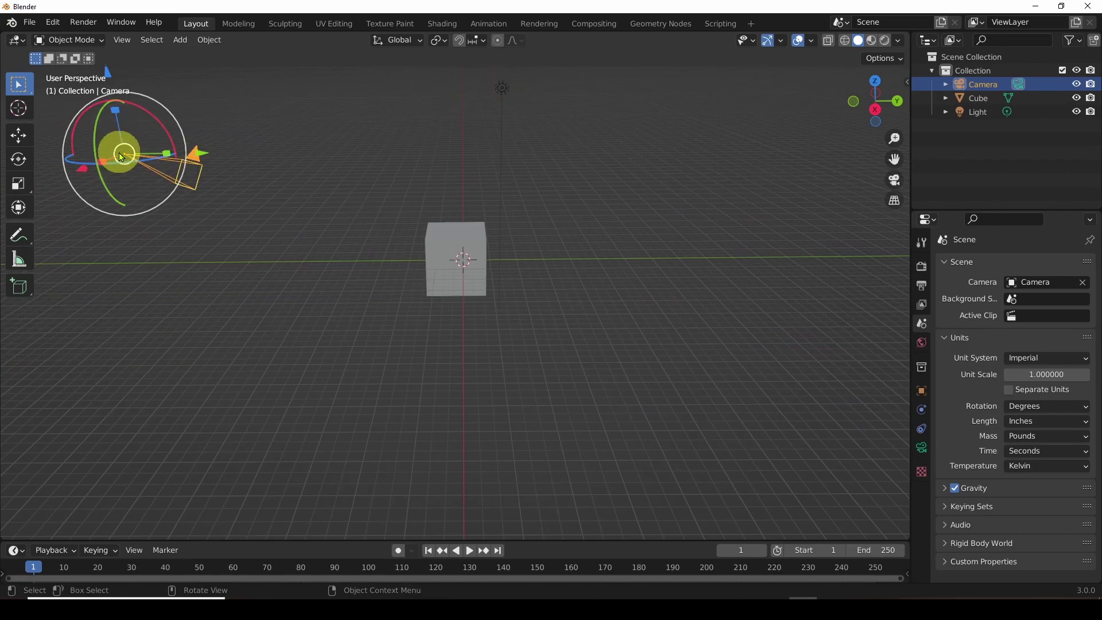
middle_drag(121, 155, 179, 183)
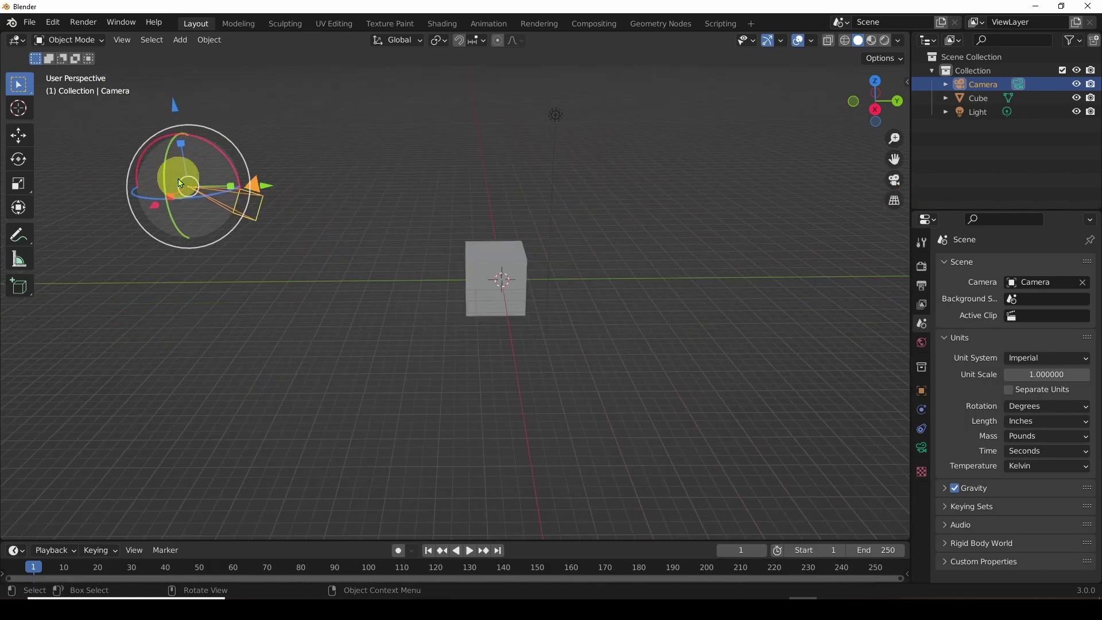
click(468, 262)
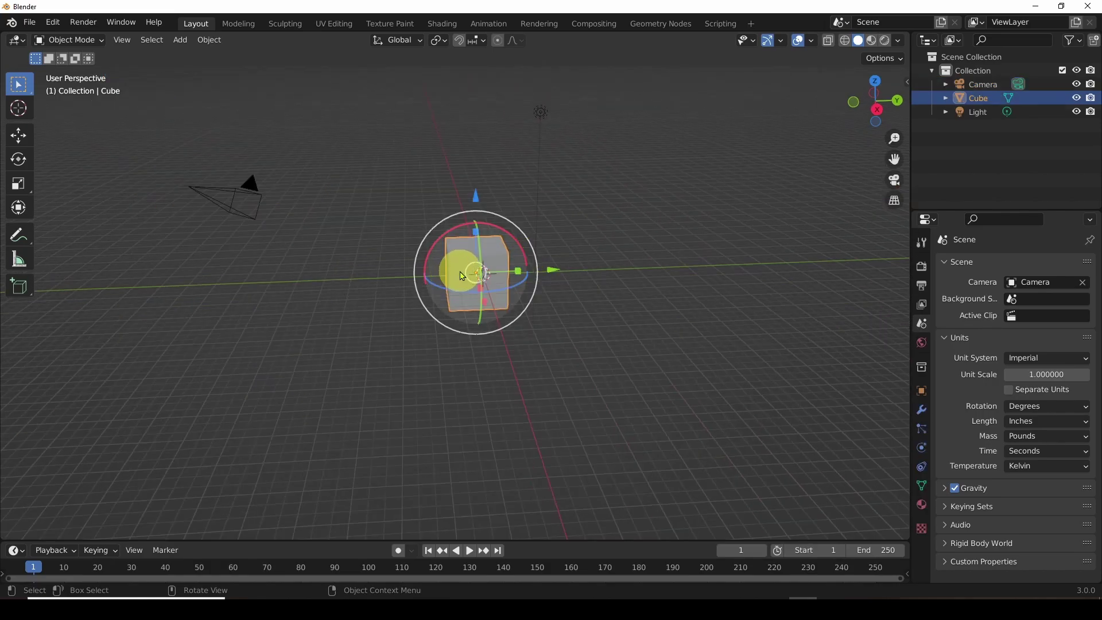
mouse_move(459, 271)
mouse_down()
mouse_move(707, 264)
mouse_move(509, 263)
mouse_move(584, 253)
mouse_move(352, 258)
mouse_move(416, 269)
mouse_move(455, 253)
mouse_up()
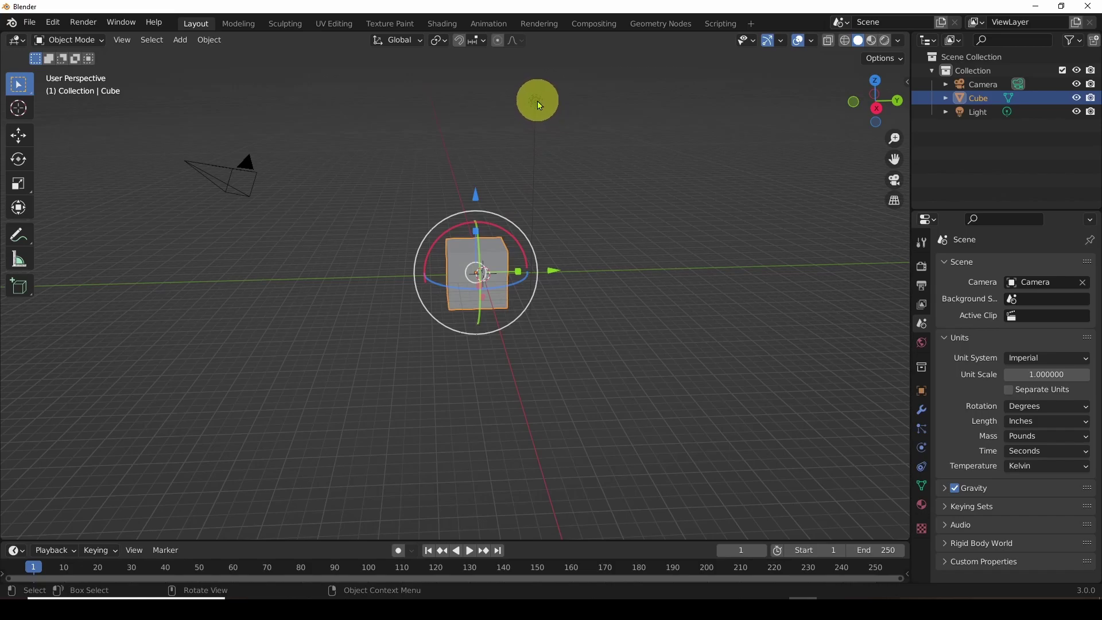
Step: Check zooming in and out at the light, and pan the view until the objects are out of sight
scroll(537, 101, up, 8)
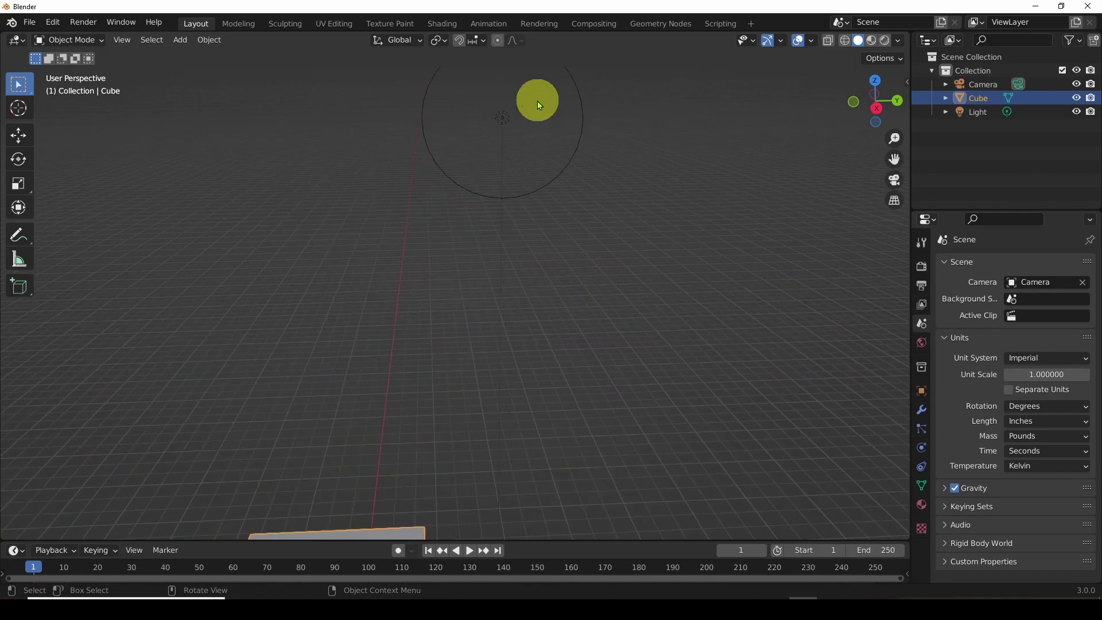
scroll(540, 105, down, 8)
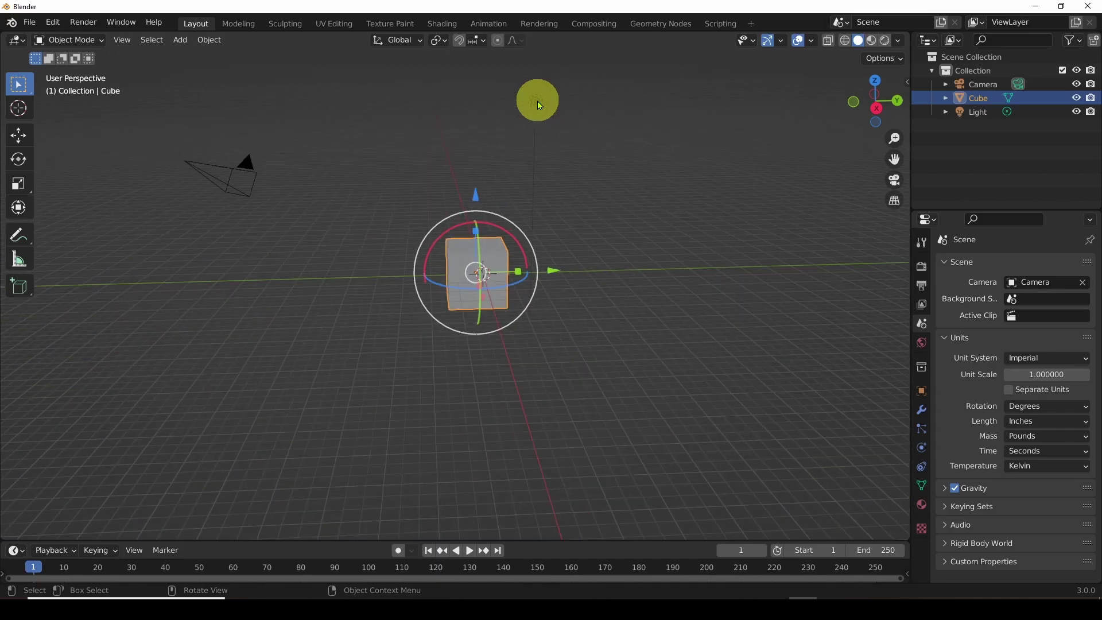
scroll(539, 103, up, 4)
scroll(538, 103, down, 3)
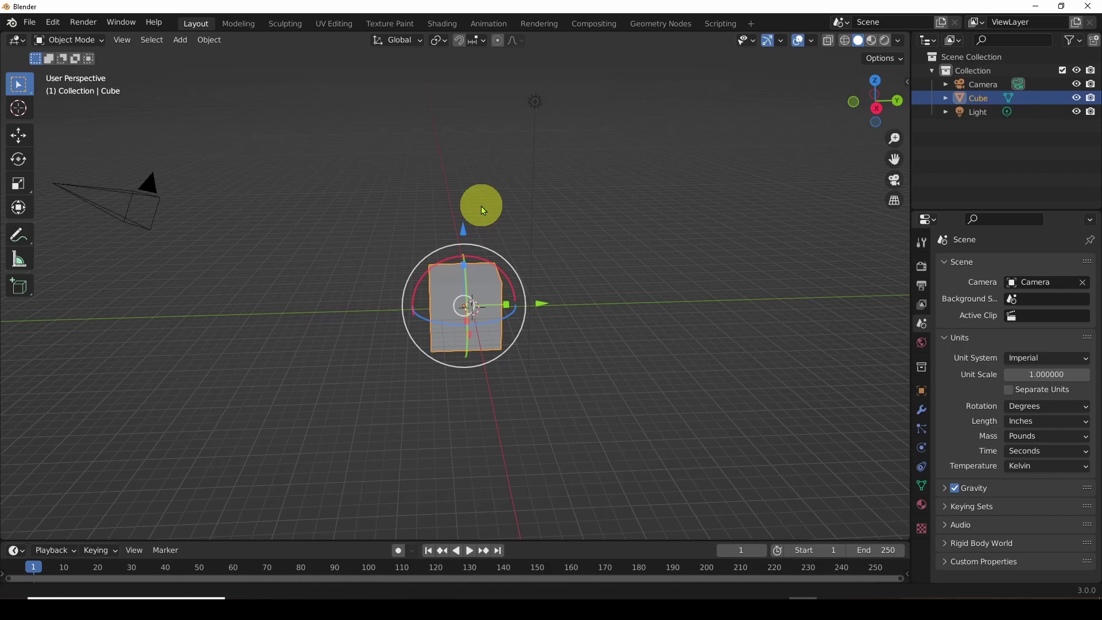
shift+middle_drag(484, 210, 580, 219)
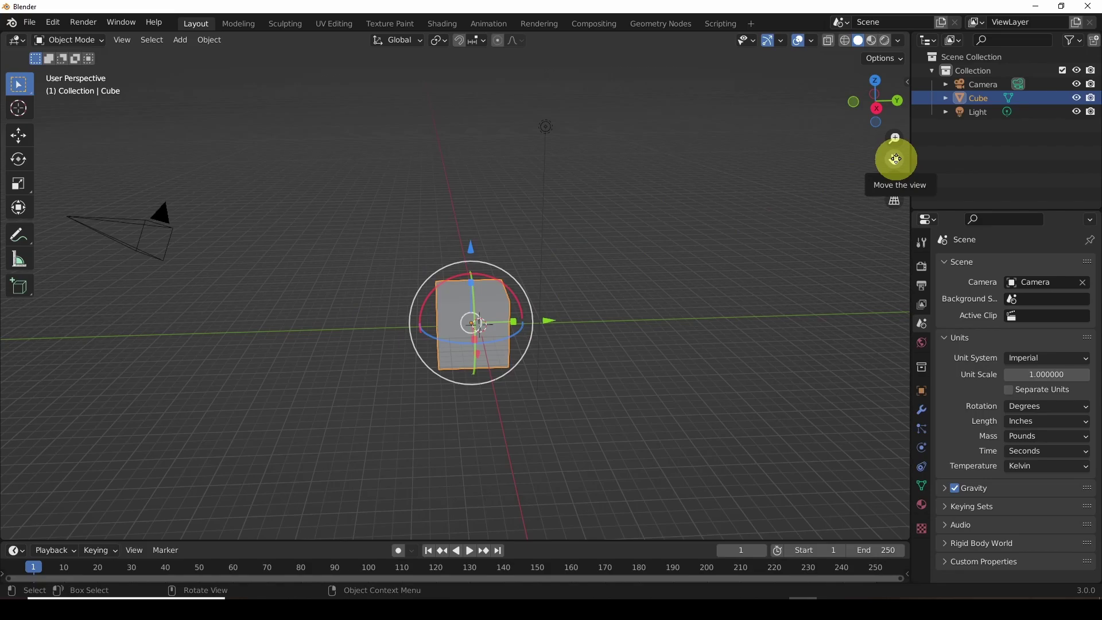
drag(896, 159, 666, 233)
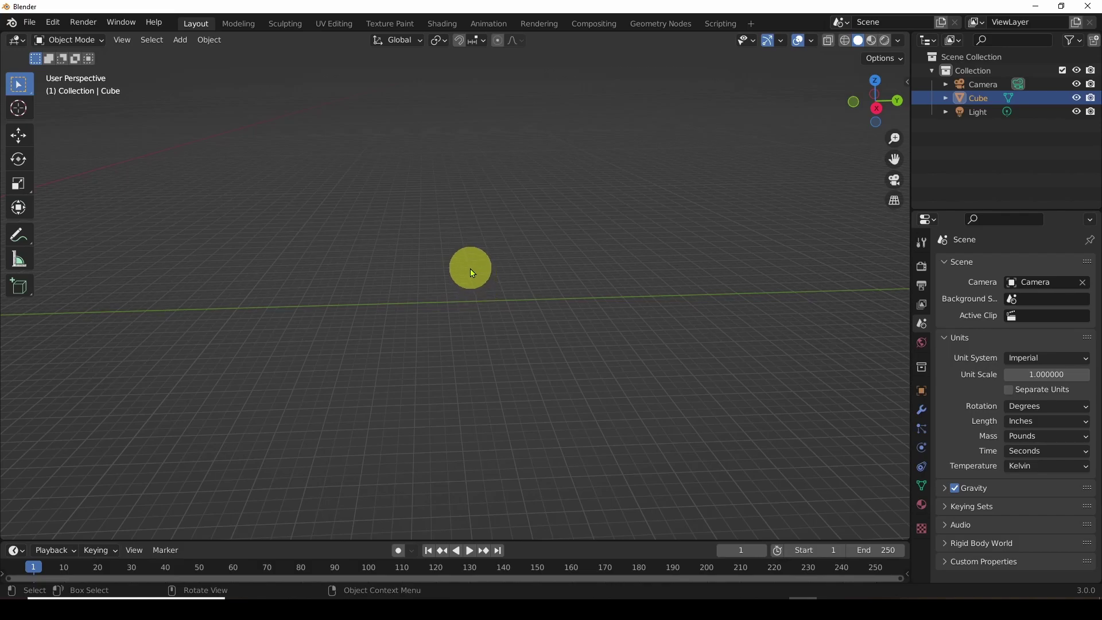
Step: Select the cube in the scene collection and frame it in the viewport with Frame Selected
click(123, 40)
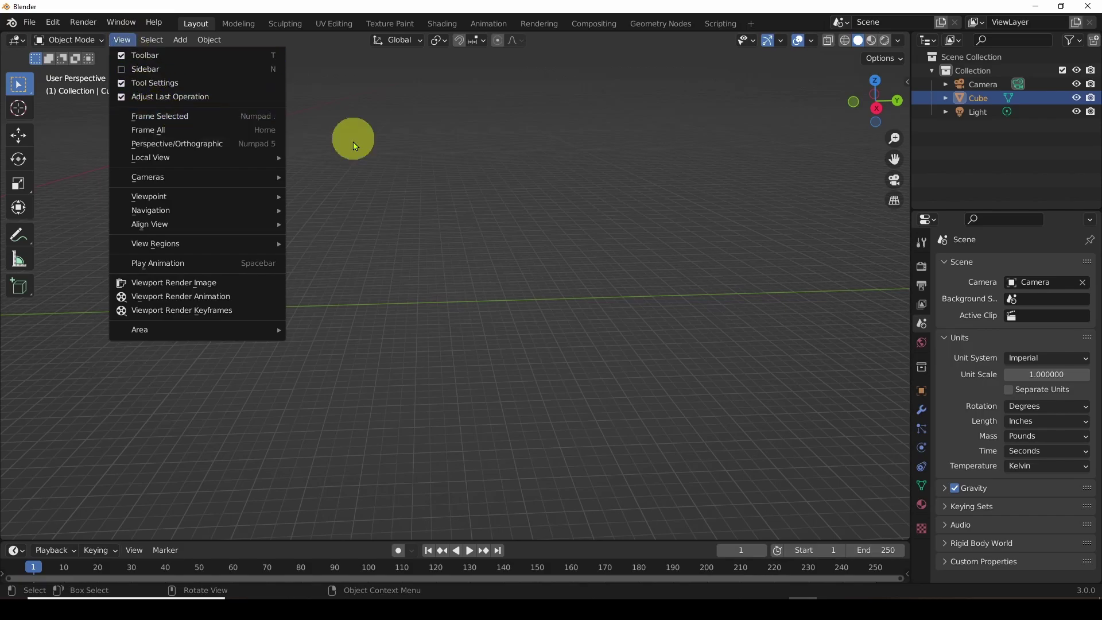
click(977, 85)
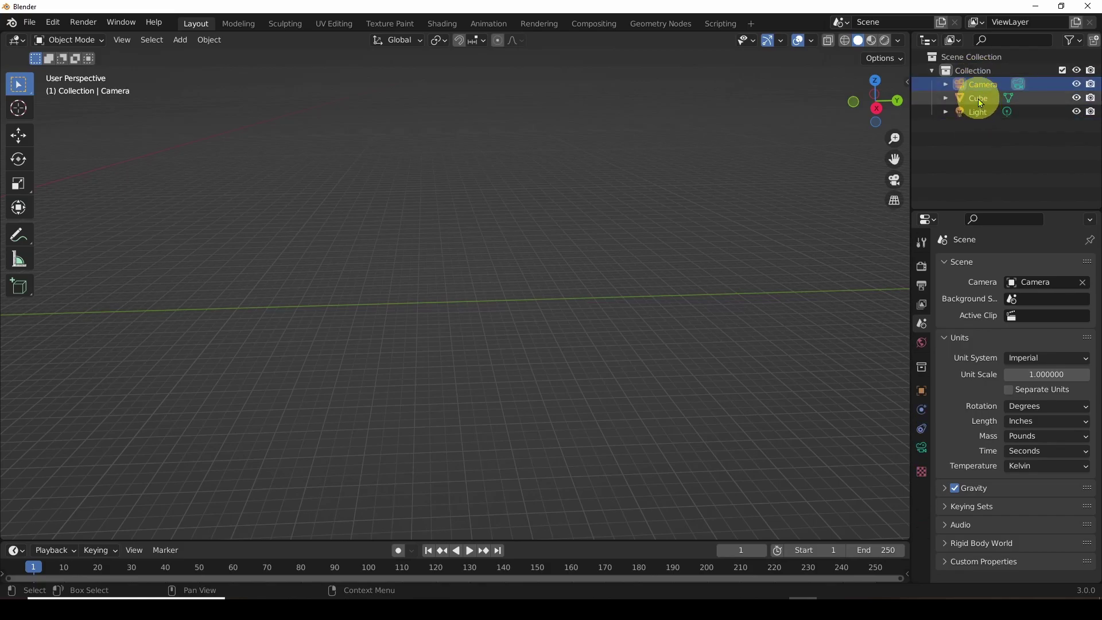
click(980, 101)
click(977, 112)
click(979, 101)
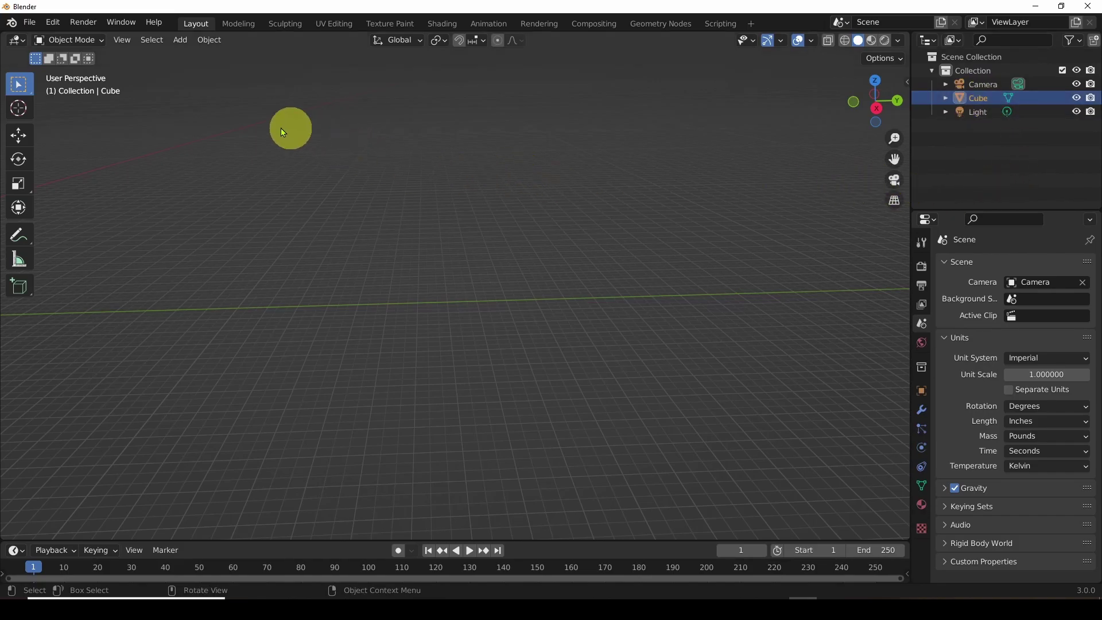
click(121, 40)
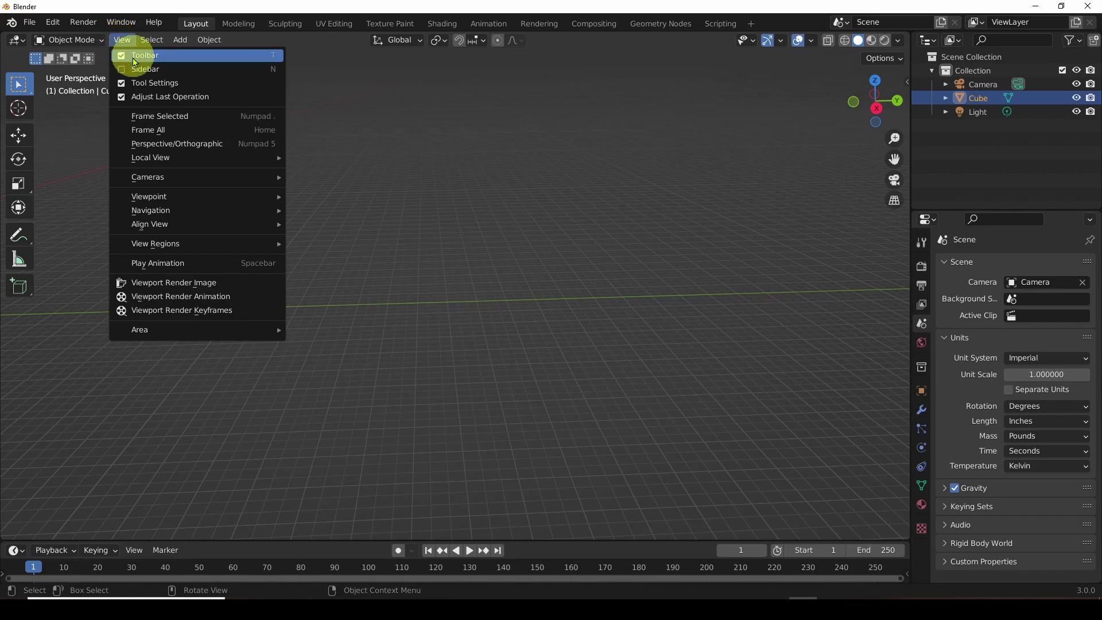
click(178, 116)
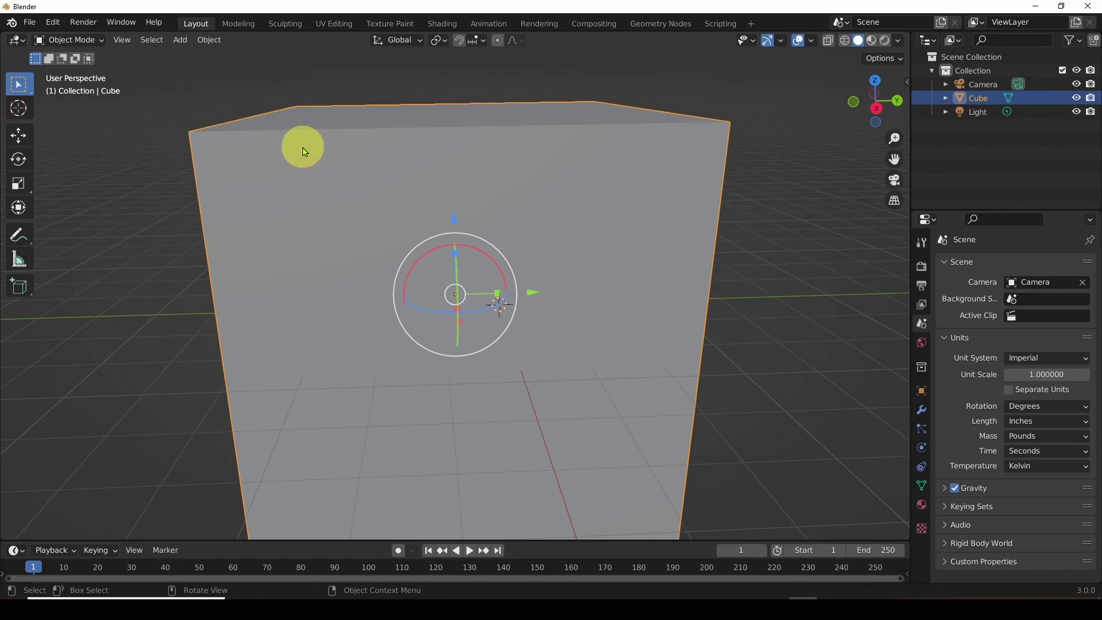
scroll(304, 151, down, 6)
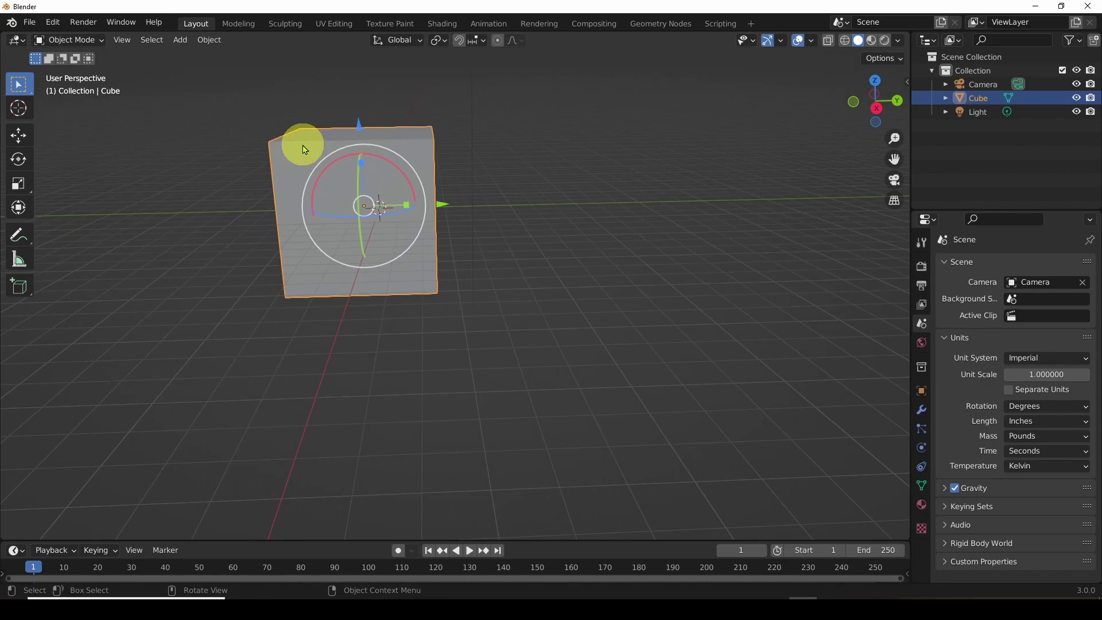
Step: Examine panning and orbiting of the view with the cube selected and with the camera selected
middle_drag(304, 150, 438, 193)
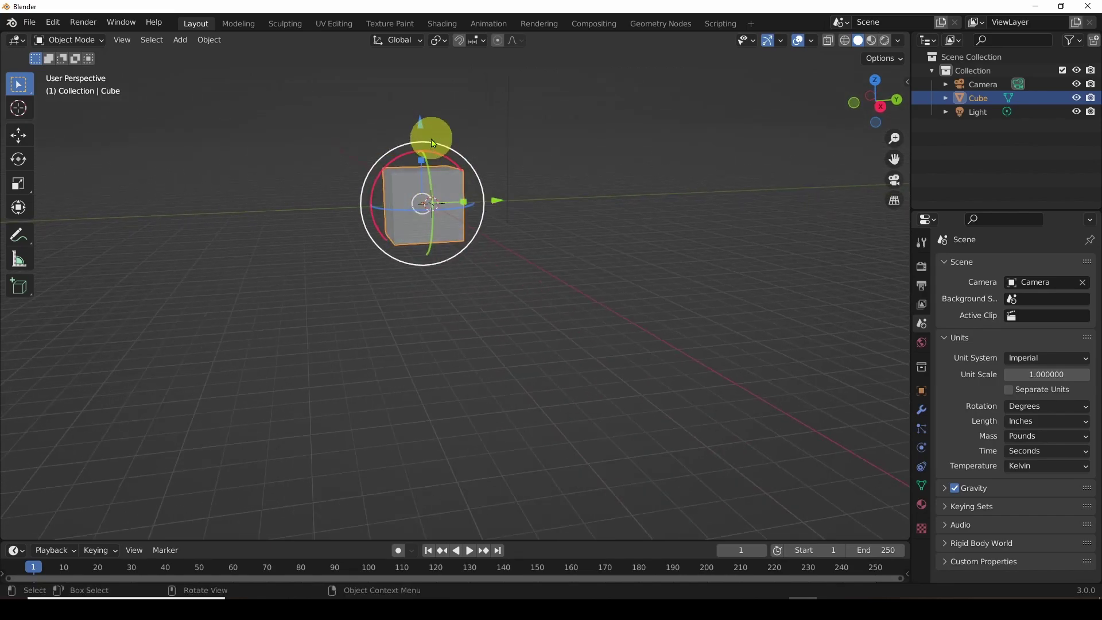
shift+middle_drag(433, 131, 476, 286)
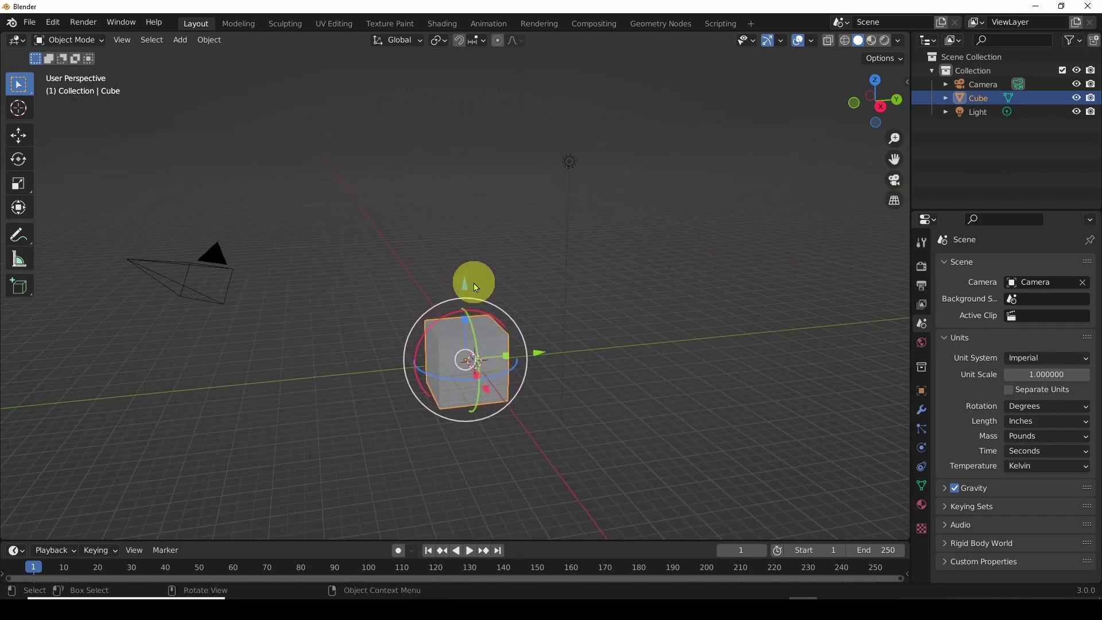
mouse_move(896, 159)
mouse_down()
mouse_move(887, 251)
mouse_move(890, 91)
mouse_move(901, 98)
mouse_move(888, 161)
mouse_move(40, 138)
mouse_move(17, 109)
mouse_move(834, 176)
mouse_move(859, 155)
mouse_move(880, 163)
mouse_up()
click(474, 353)
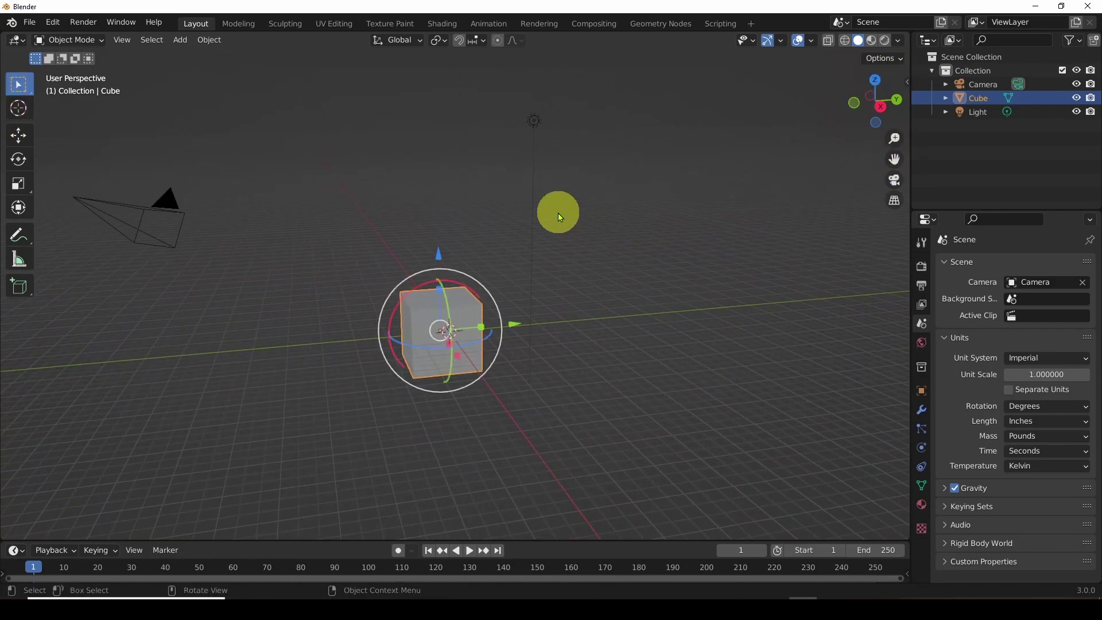
middle_drag(552, 215, 642, 377)
click(637, 230)
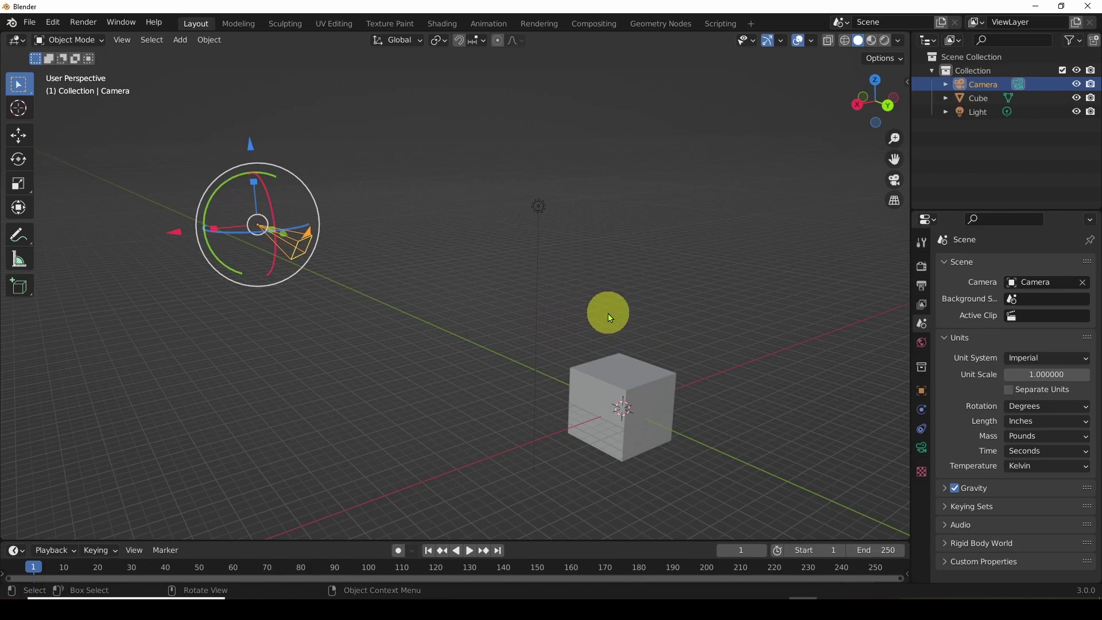
middle_drag(660, 357, 752, 339)
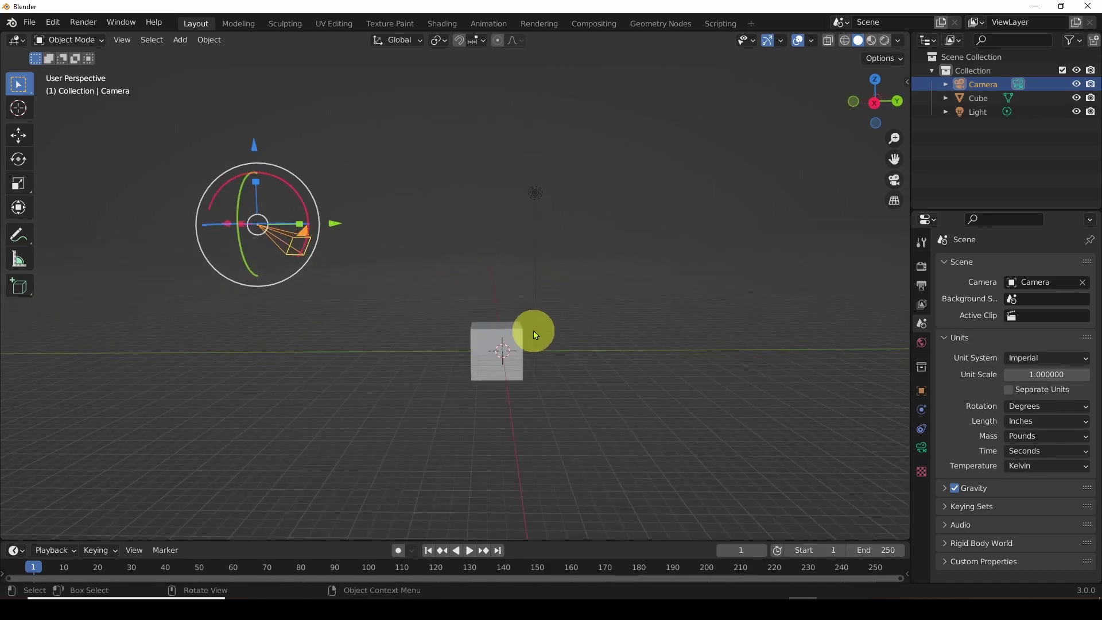
middle_drag(534, 333, 480, 315)
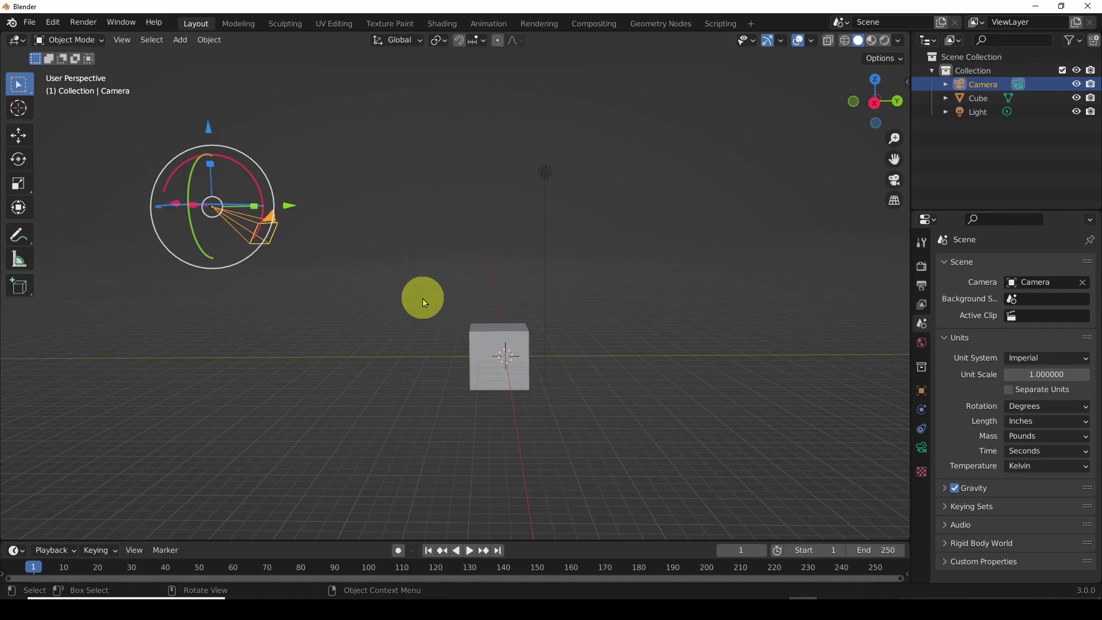
Step: Try moving the cube along the Y axis to below the camera, and undo the move
click(490, 352)
drag(573, 358, 320, 367)
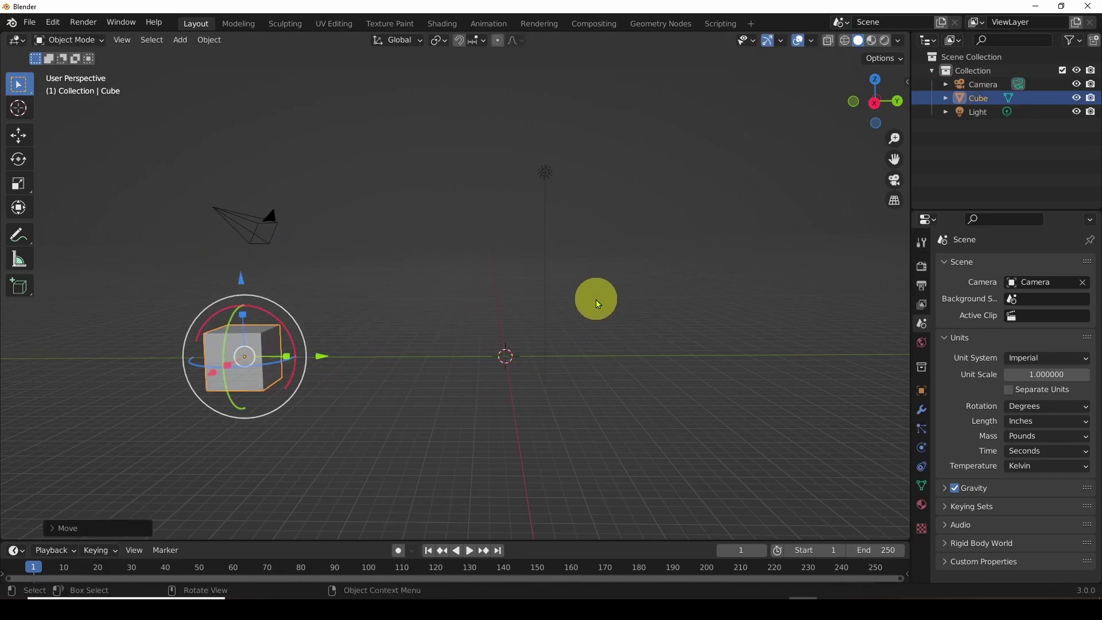
key(ctrl+z)
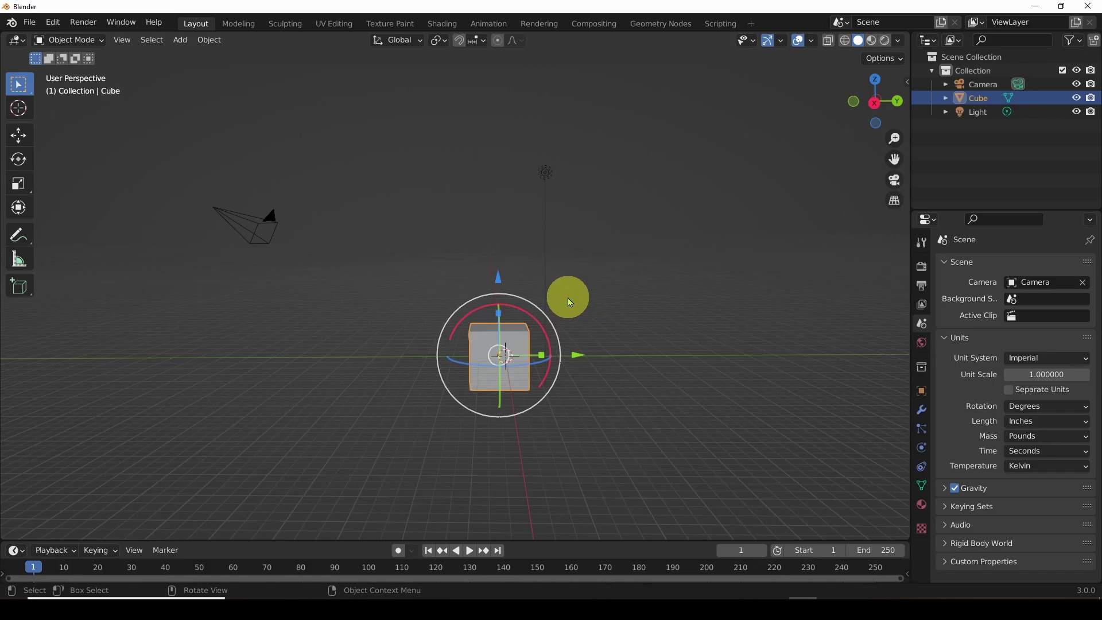
Step: Move the cube slightly up along Z and slightly along the X and Y axes with the gizmo arrows
middle_drag(569, 303, 498, 293)
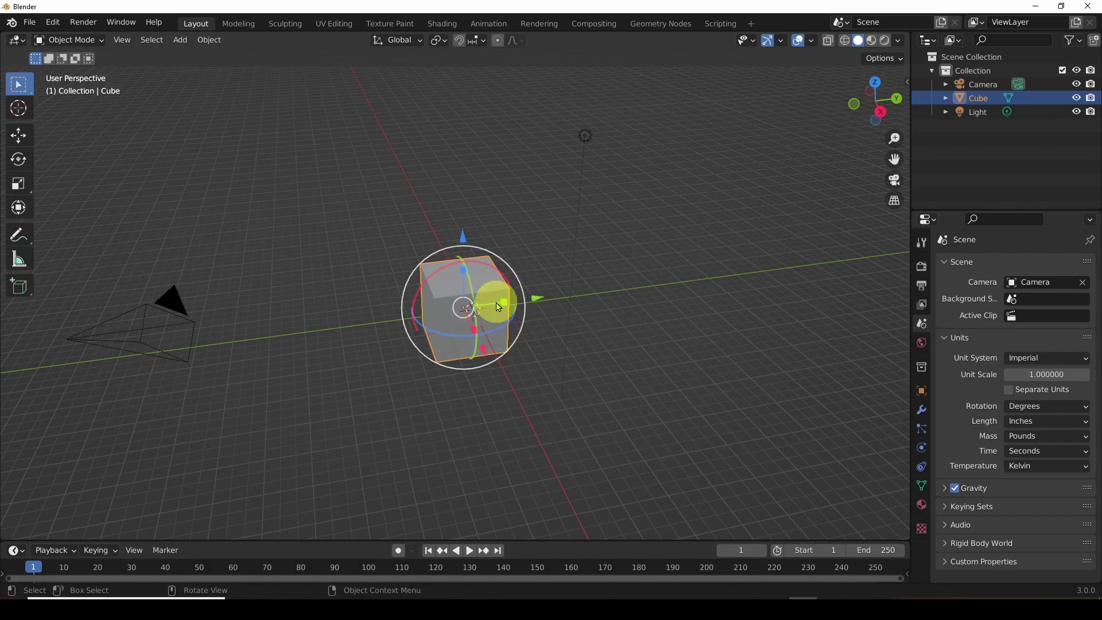
middle_drag(537, 297, 603, 352)
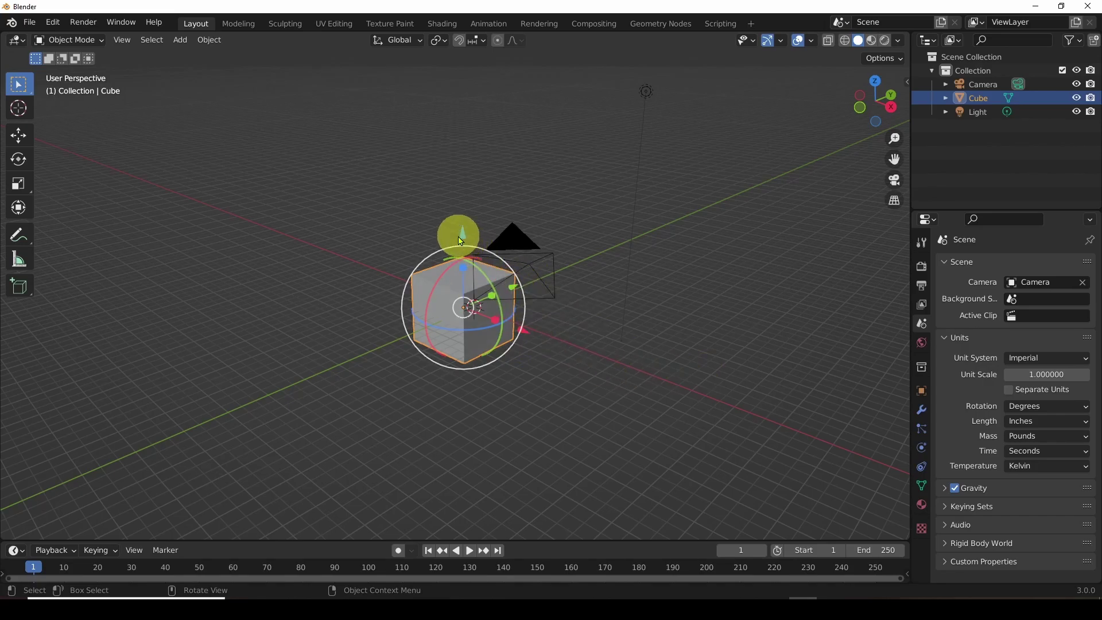
mouse_move(465, 240)
mouse_down()
mouse_move(460, 136)
mouse_move(460, 220)
mouse_up()
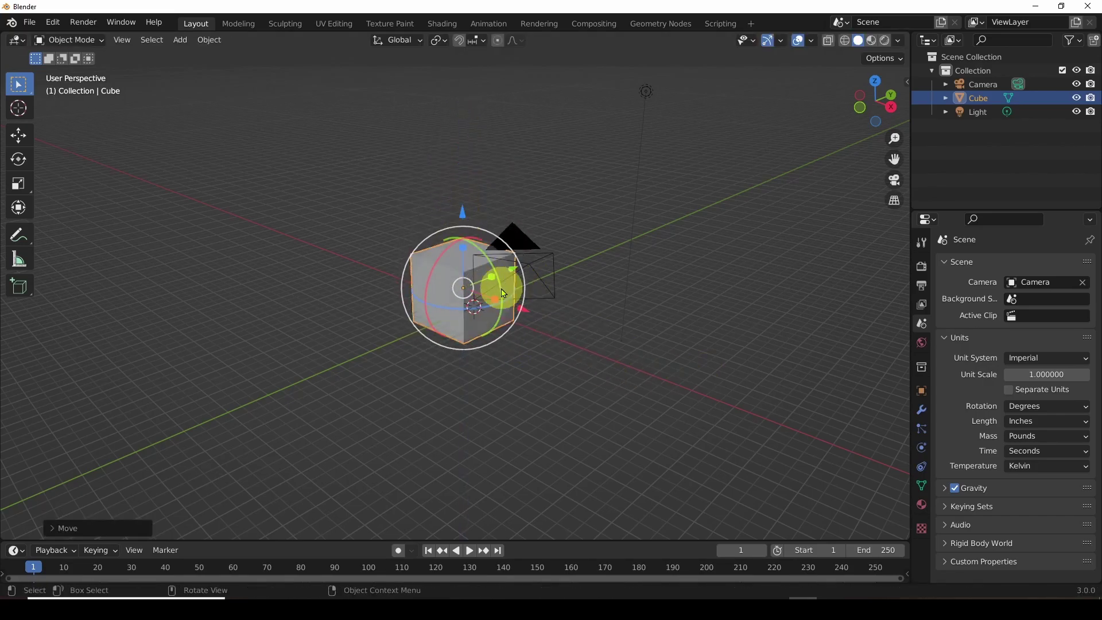
mouse_move(523, 312)
mouse_down()
mouse_move(642, 337)
mouse_move(527, 314)
mouse_up()
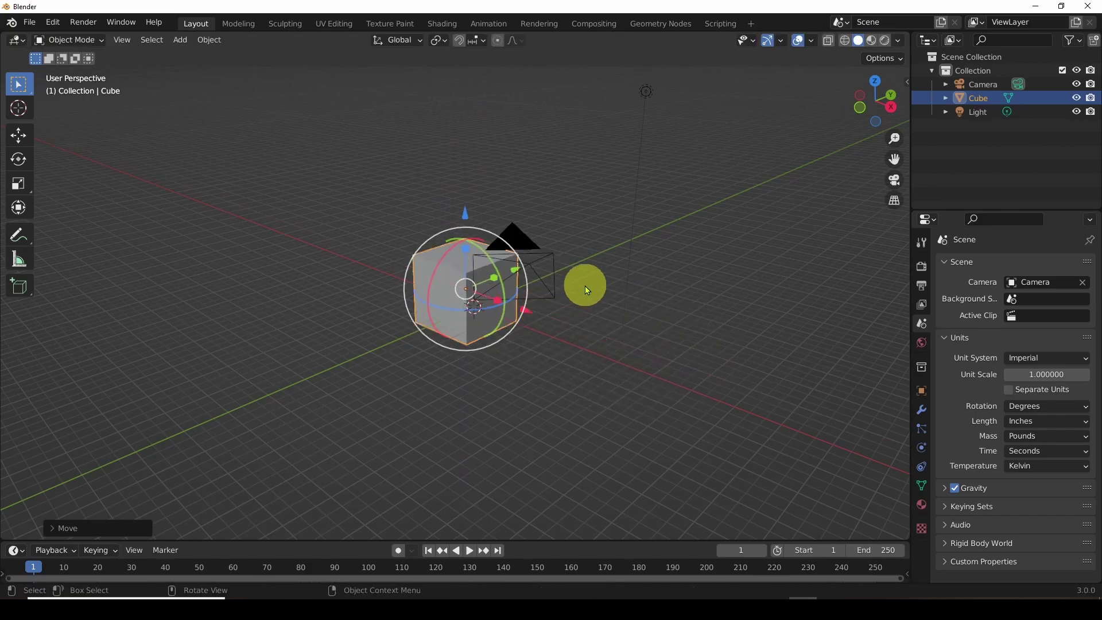
drag(515, 269, 543, 298)
middle_drag(542, 299, 553, 366)
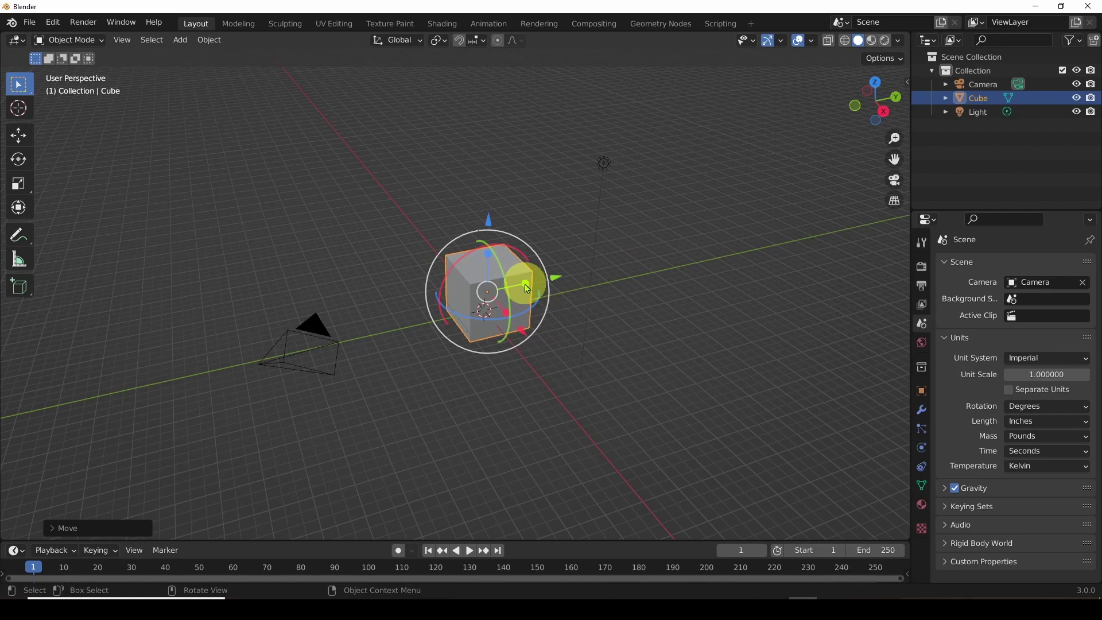
Step: Stretch the cube with the scale gizmo handles to a scale of about 2.37 along Y and 1.93 along Z
mouse_move(527, 286)
mouse_down()
mouse_move(499, 290)
mouse_move(701, 266)
mouse_move(592, 280)
mouse_up()
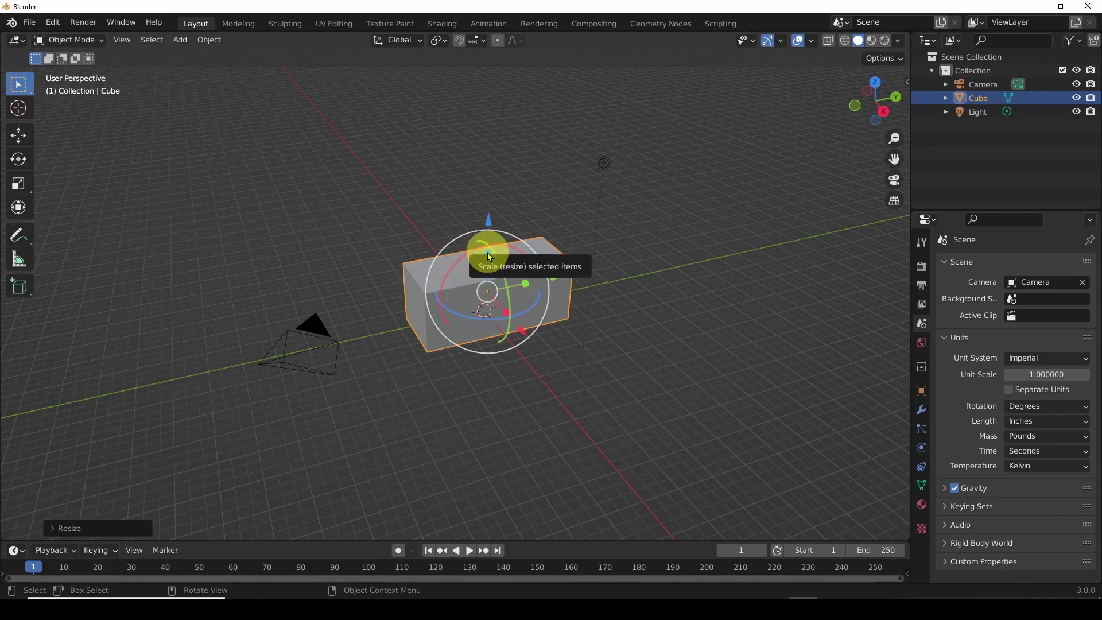
drag(490, 256, 475, 221)
Step: Try rotating the stretched cube with the gizmo's rotation rings, and undo the rotations
middle_drag(475, 222, 524, 283)
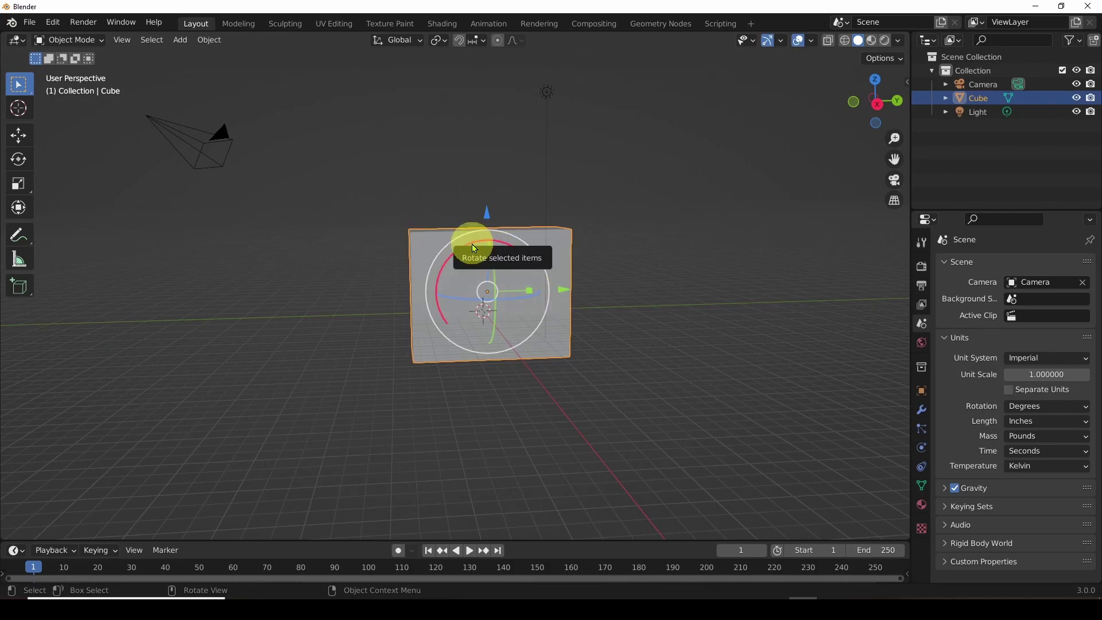
drag(474, 248, 525, 298)
middle_drag(554, 332, 511, 323)
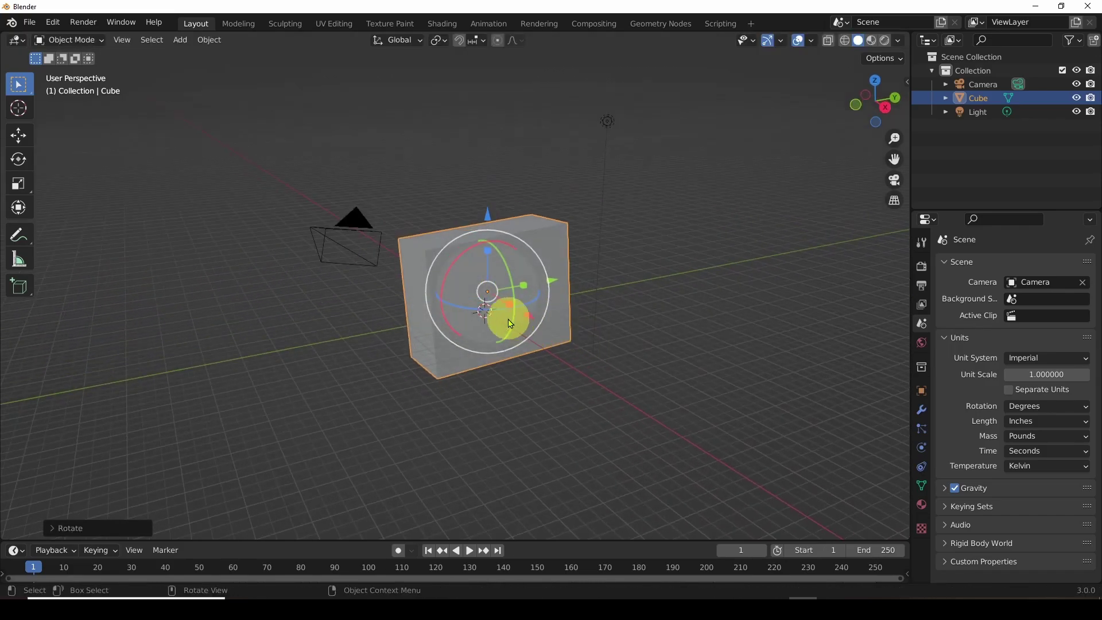
mouse_move(474, 315)
mouse_down()
mouse_move(553, 308)
mouse_move(465, 313)
mouse_up()
key(ctrl+z)
key(ctrl+z)
key(ctrl+z)
key(ctrl+z)
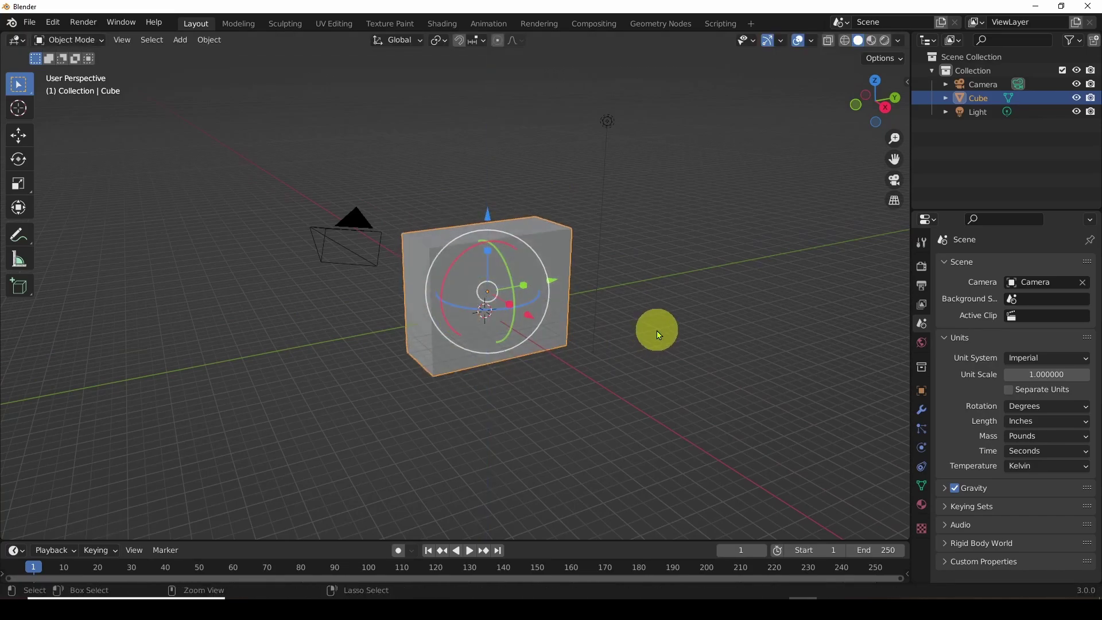
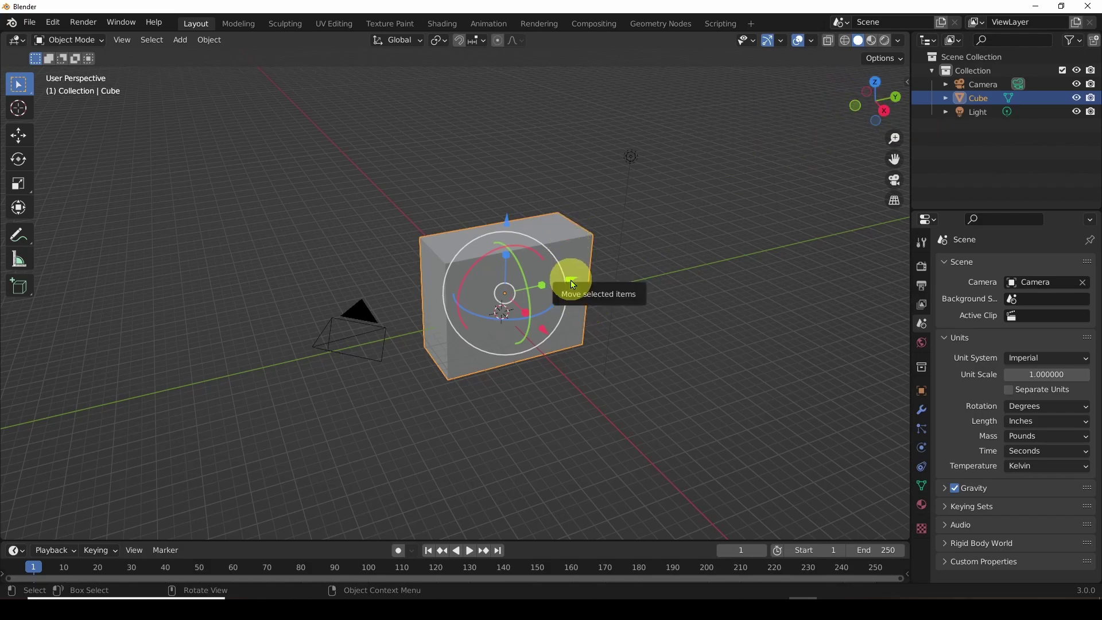
Step: Show the cube's Transform values in the viewport sidebar and set its X, Y and Z location to 0 together
click(906, 82)
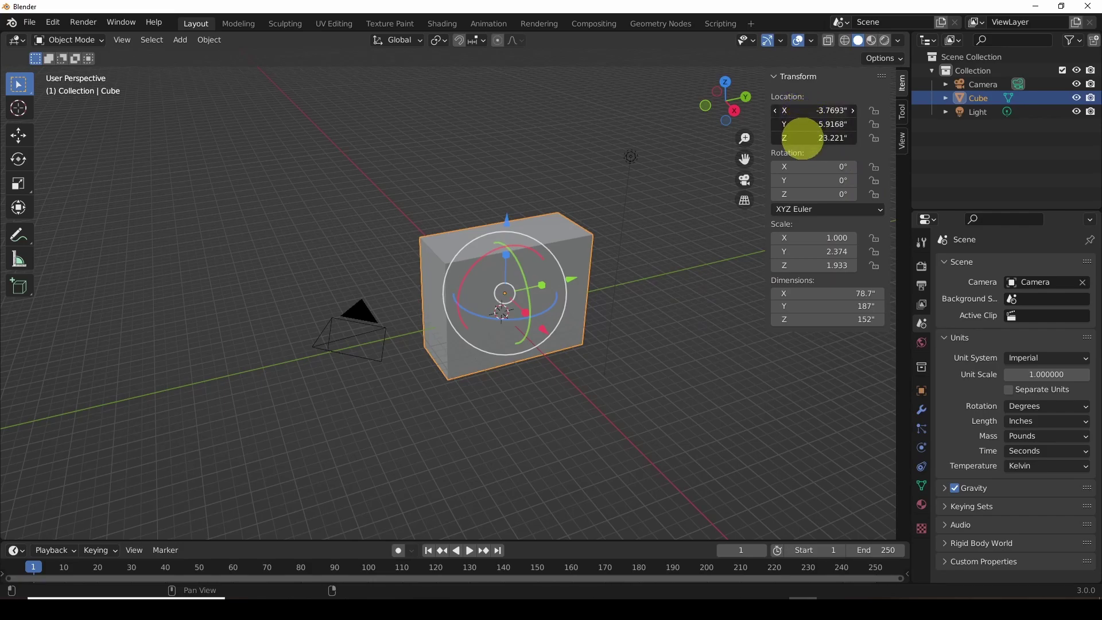
drag(803, 138, 799, 109)
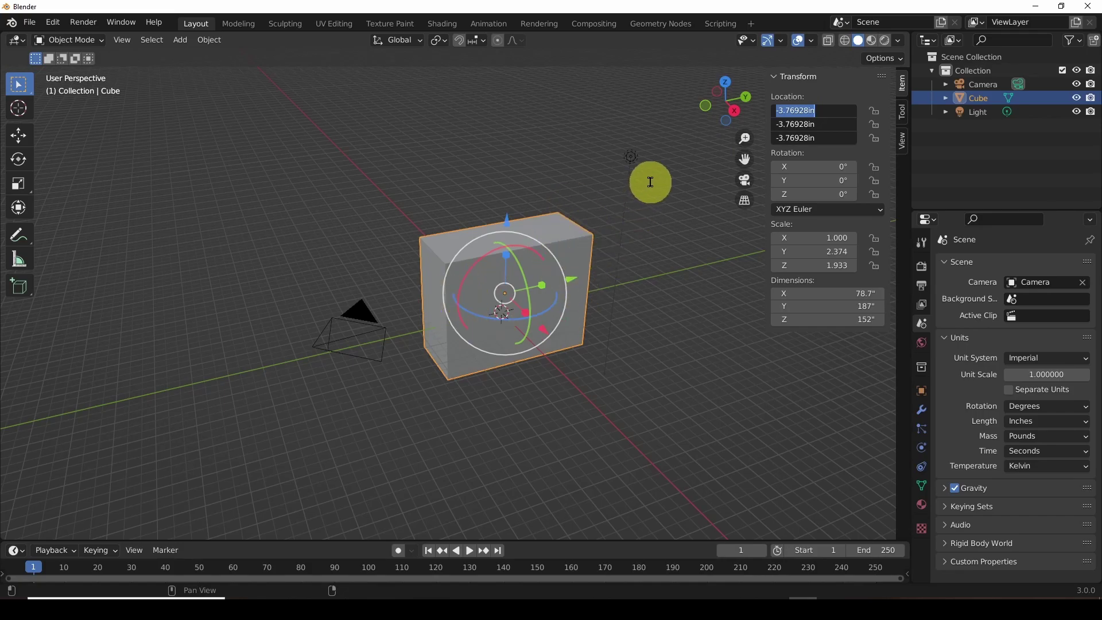
key(Return)
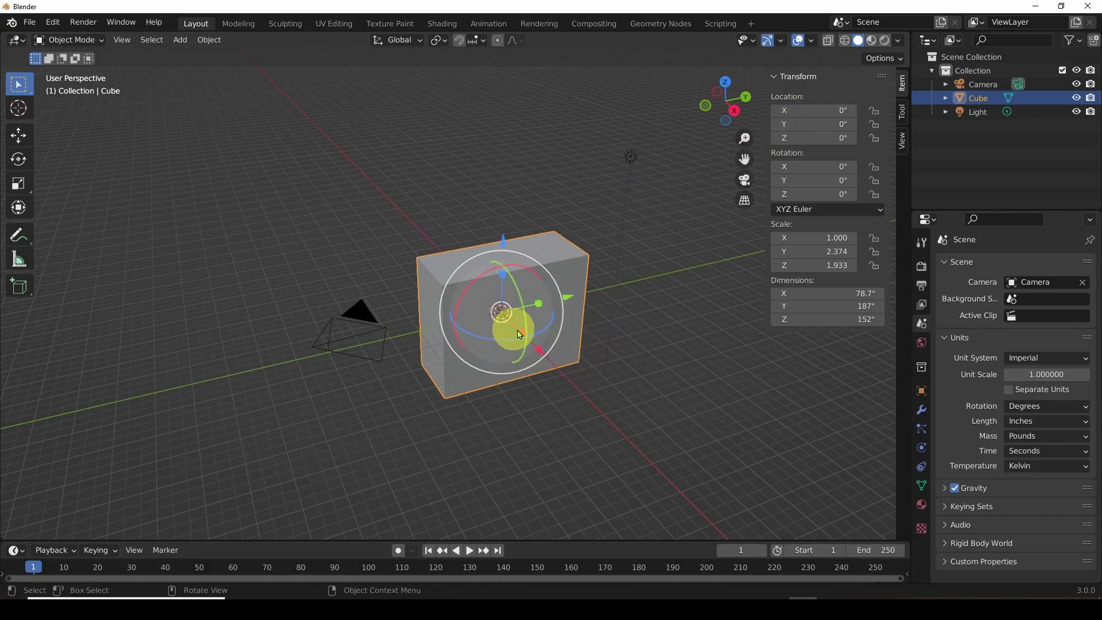
Step: Try rotating the cube about 46.5° around X with the gizmo, and reset its X rotation to 0°
middle_drag(615, 337, 573, 315)
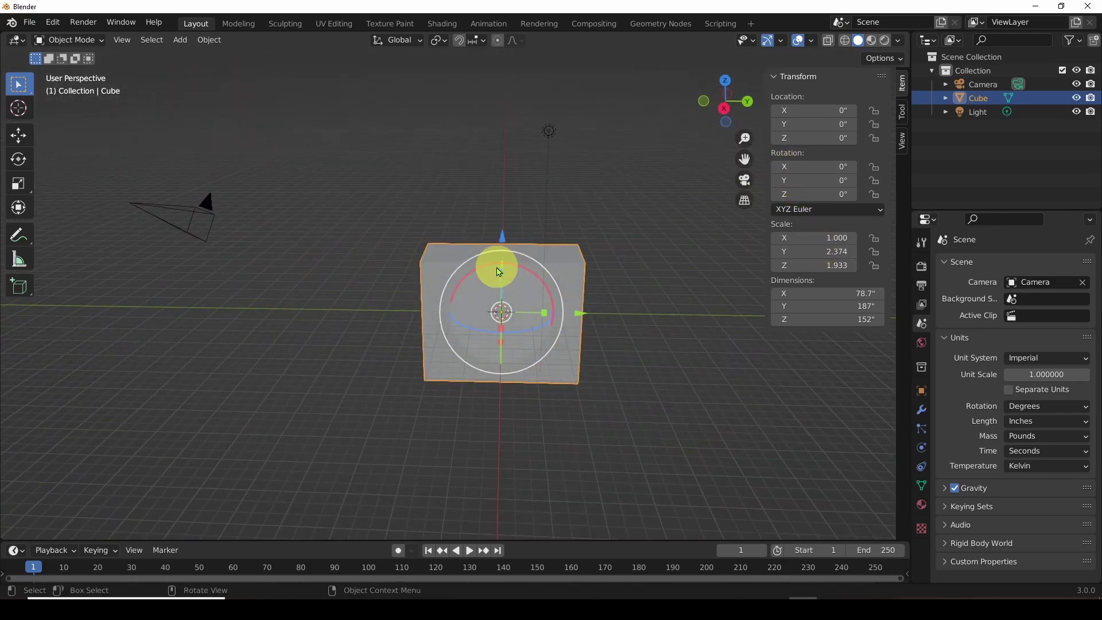
mouse_move(485, 266)
mouse_down()
mouse_move(467, 278)
mouse_move(465, 307)
mouse_move(488, 275)
mouse_up()
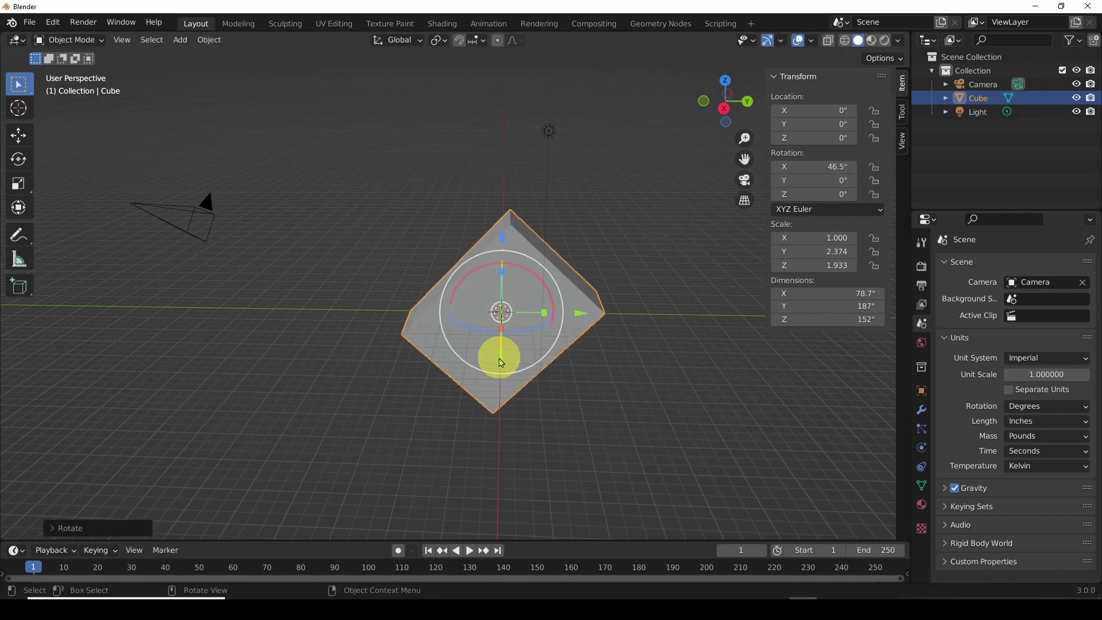
middle_drag(605, 419, 679, 416)
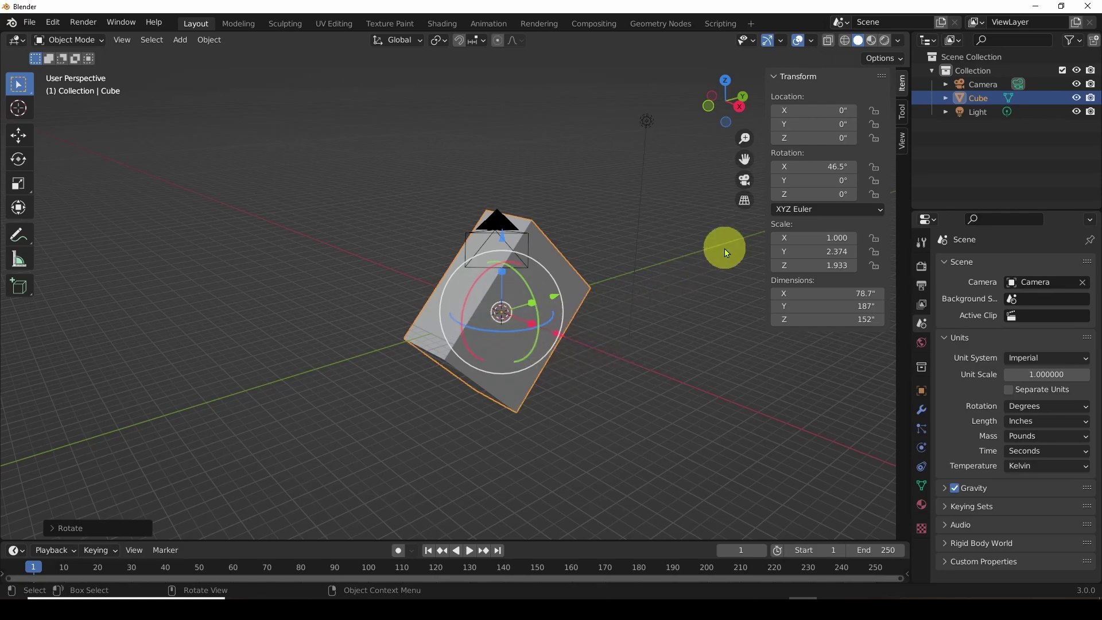
click(833, 164)
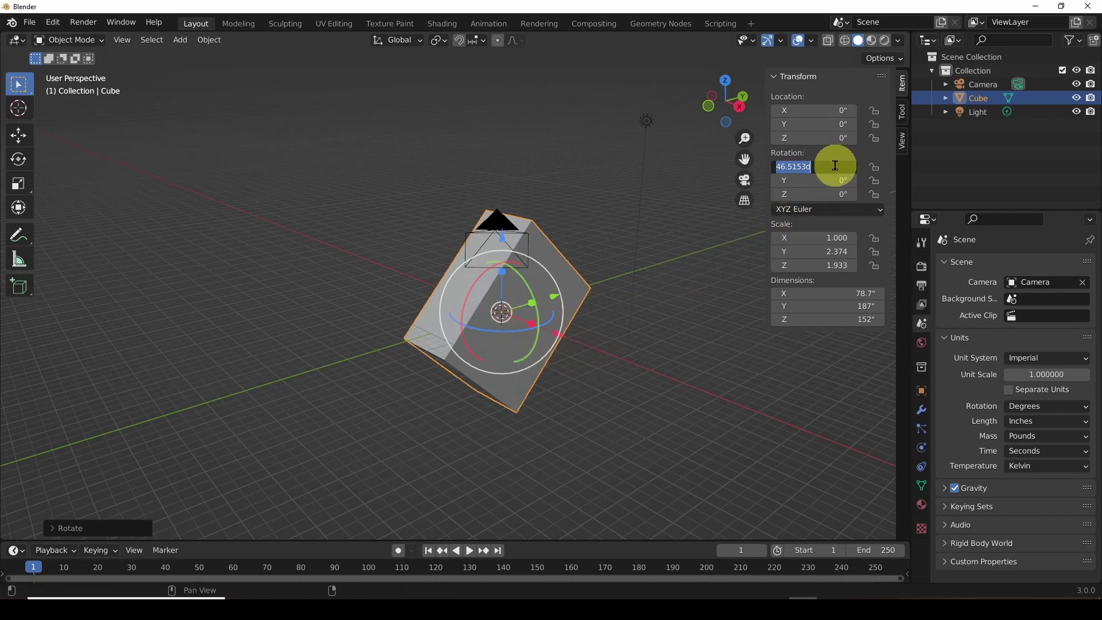
key(Return)
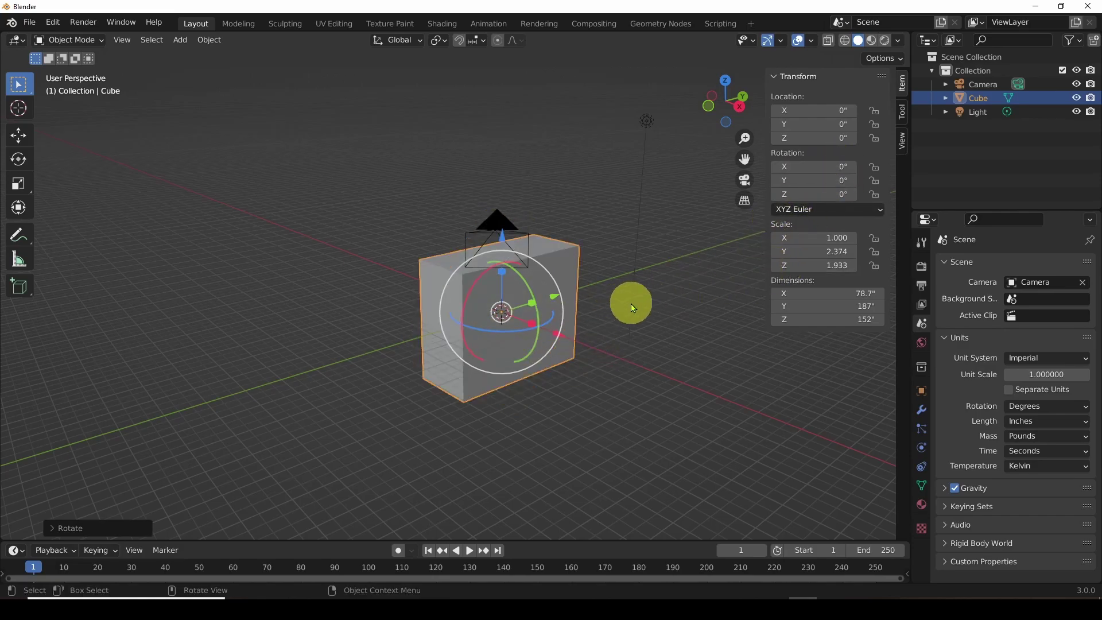
Step: Stretch the cube along Y to a scale of about 9.12 and apply its Rotation & Scale
middle_drag(632, 303, 759, 266)
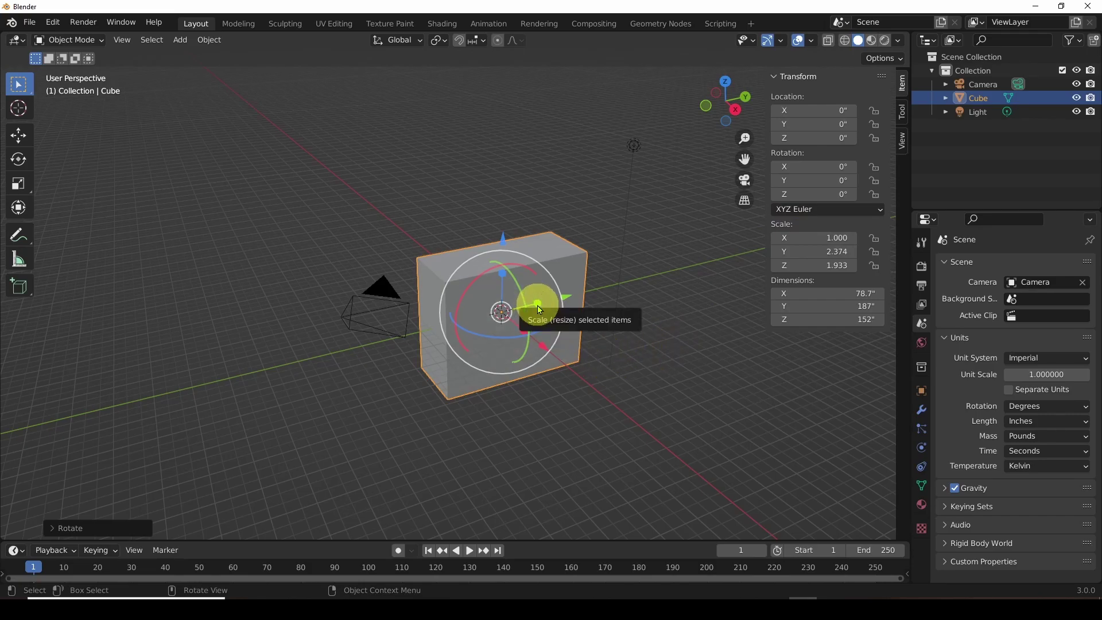
drag(537, 304, 652, 292)
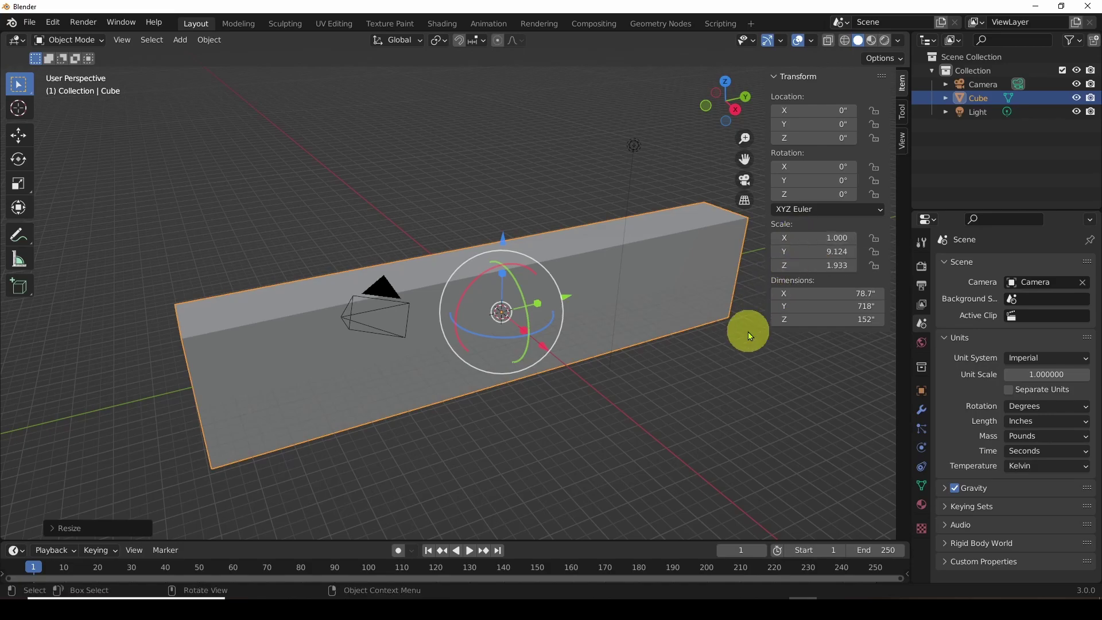
click(429, 282)
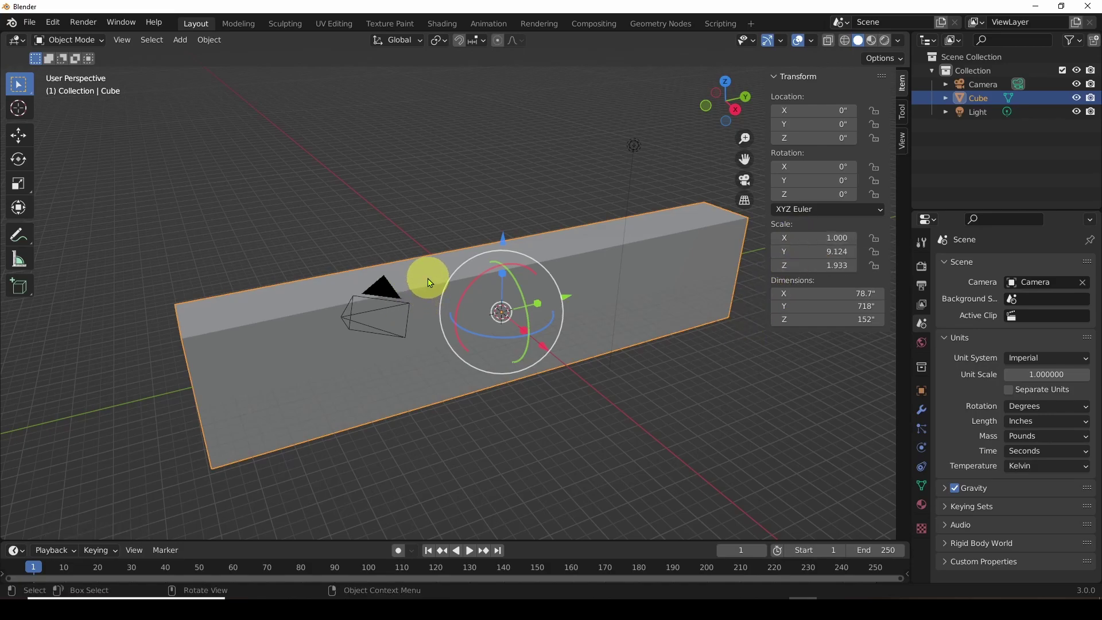
click(202, 45)
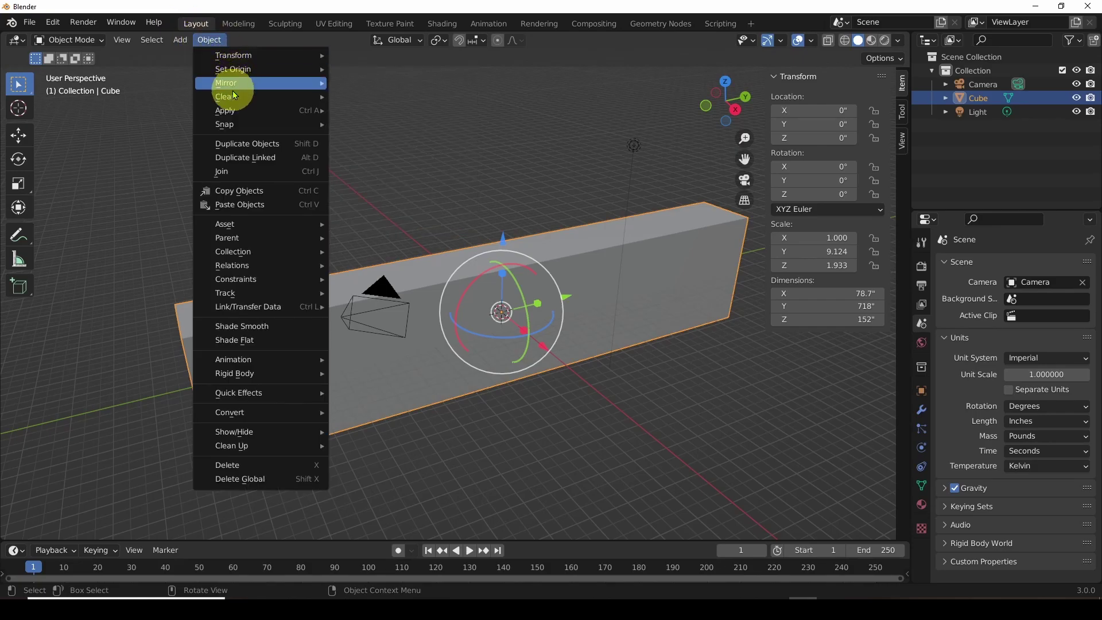
mouse_move(231, 115)
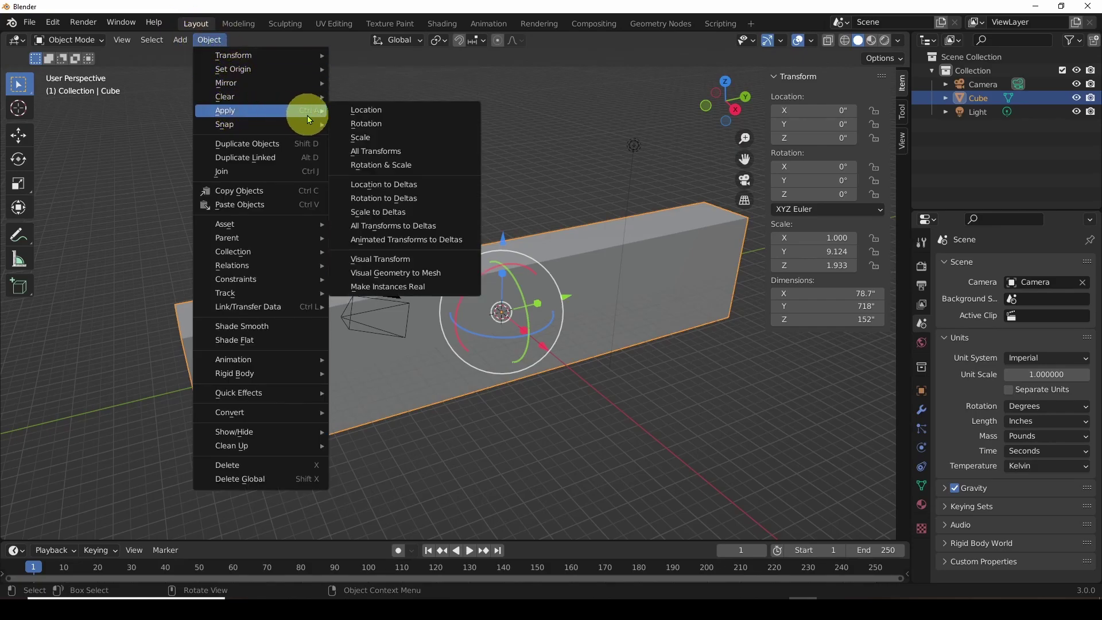
click(380, 167)
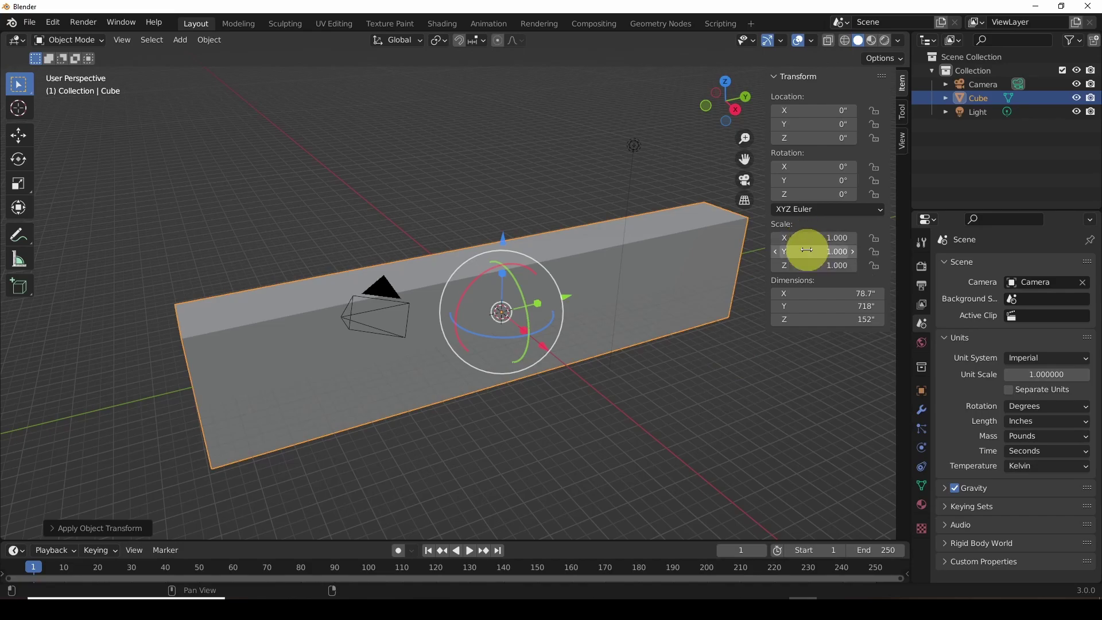
Step: Apply Rotation & Scale to the long block once more, and deselect and reselect it
click(648, 282)
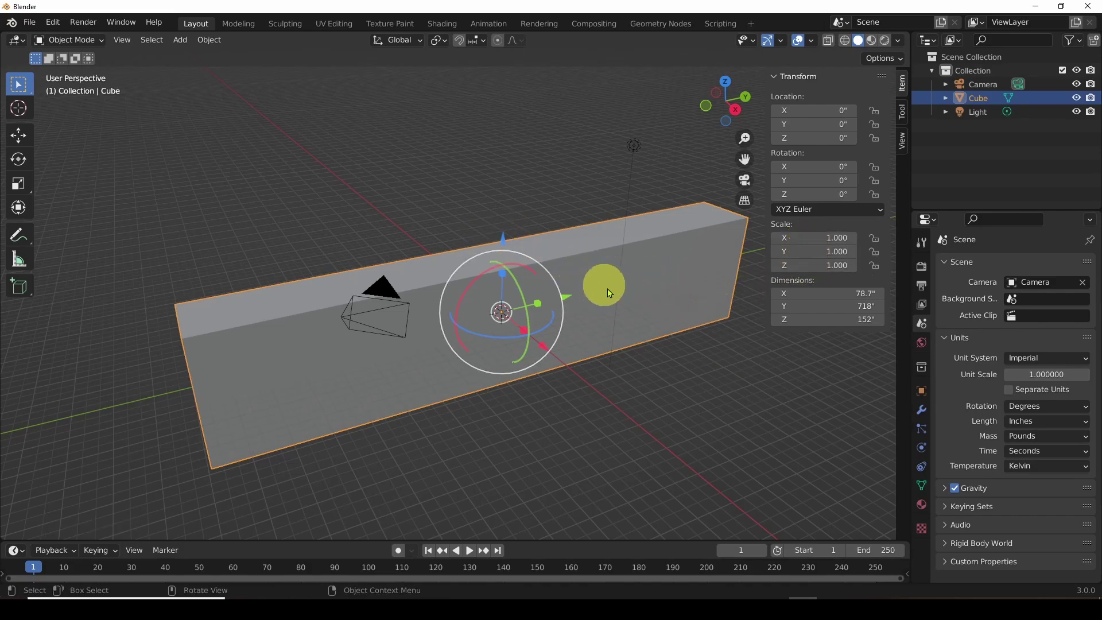
click(209, 40)
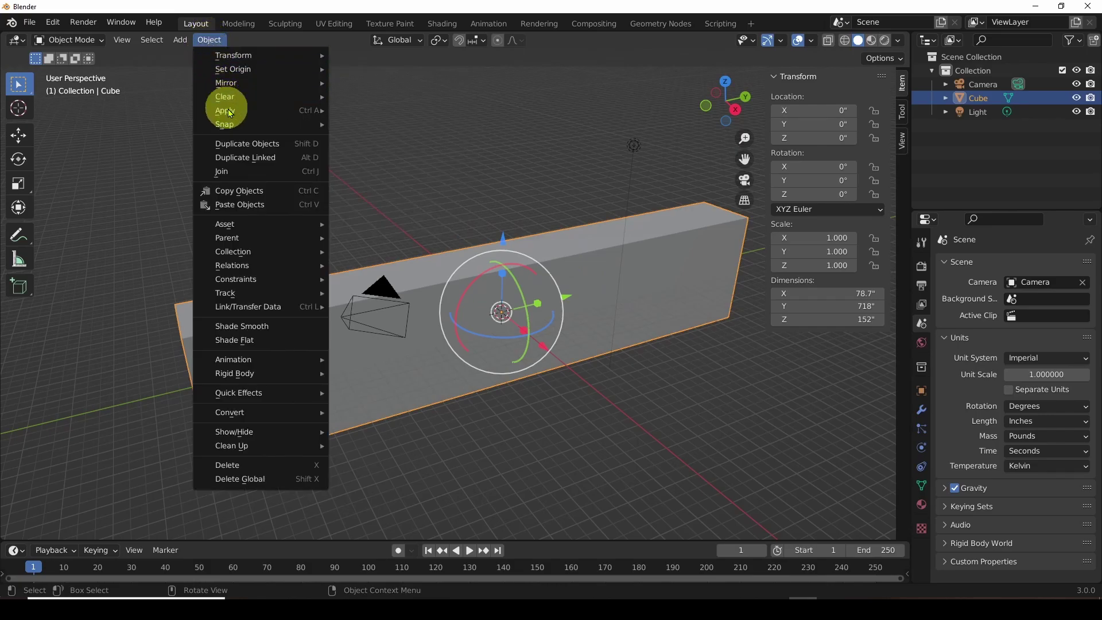
mouse_move(236, 109)
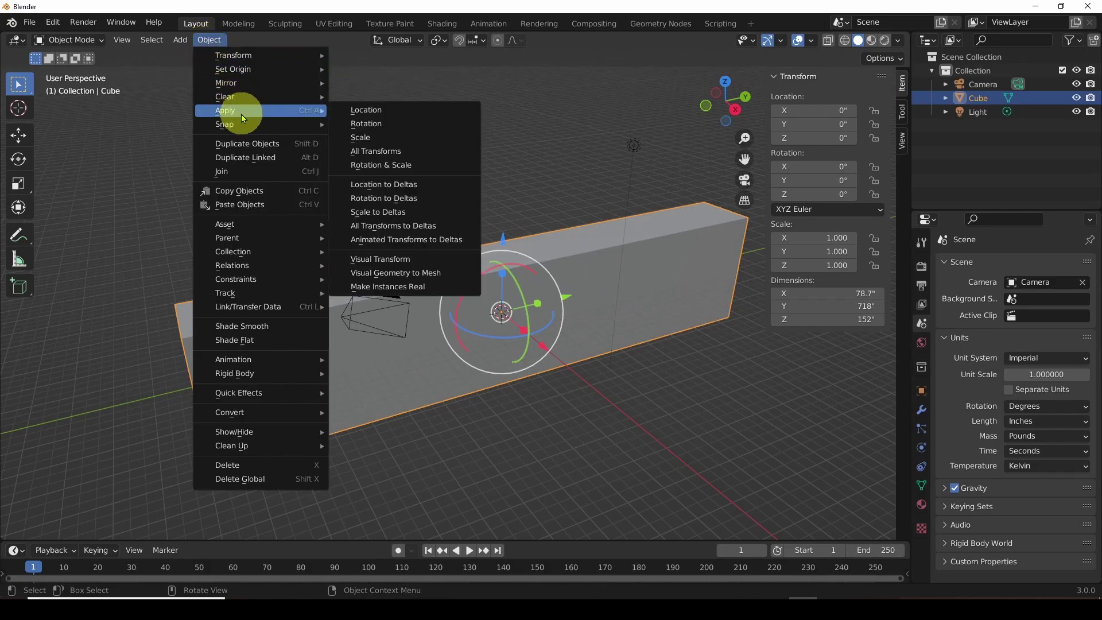
click(390, 167)
click(581, 141)
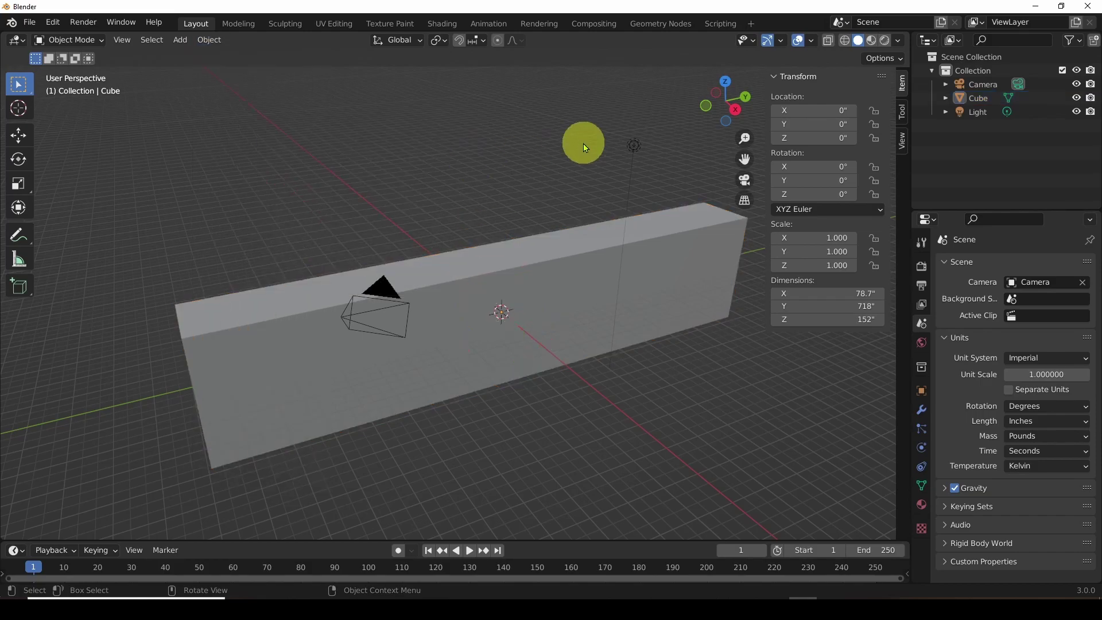
click(577, 293)
middle_drag(608, 276, 581, 253)
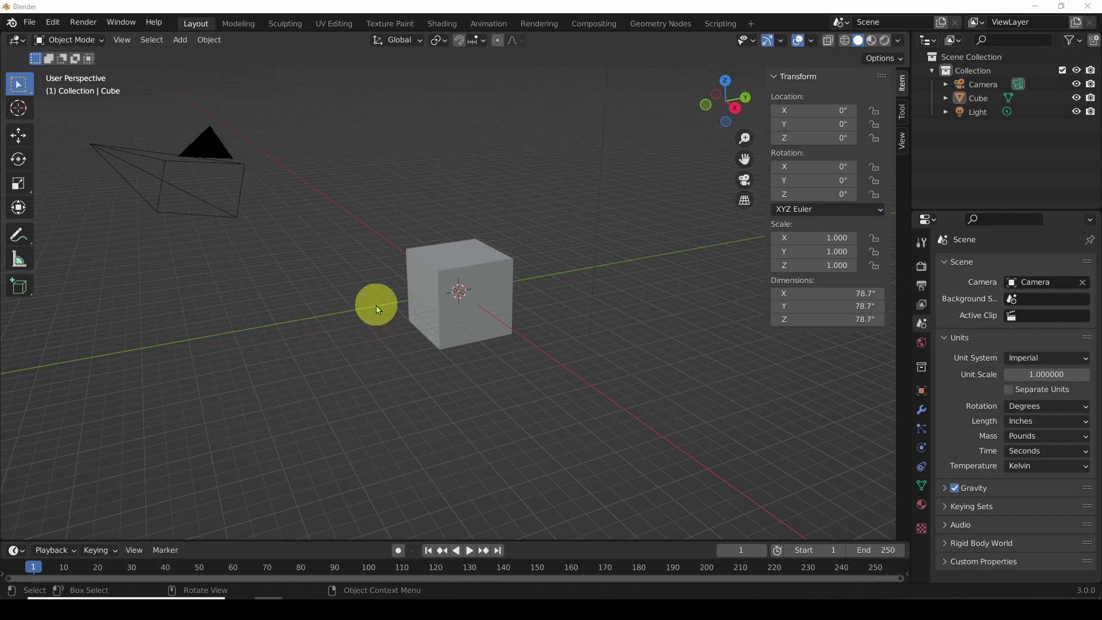
Step: Select the 78.7-inch cube at the origin and switch it from Object Mode to Edit Mode
click(492, 308)
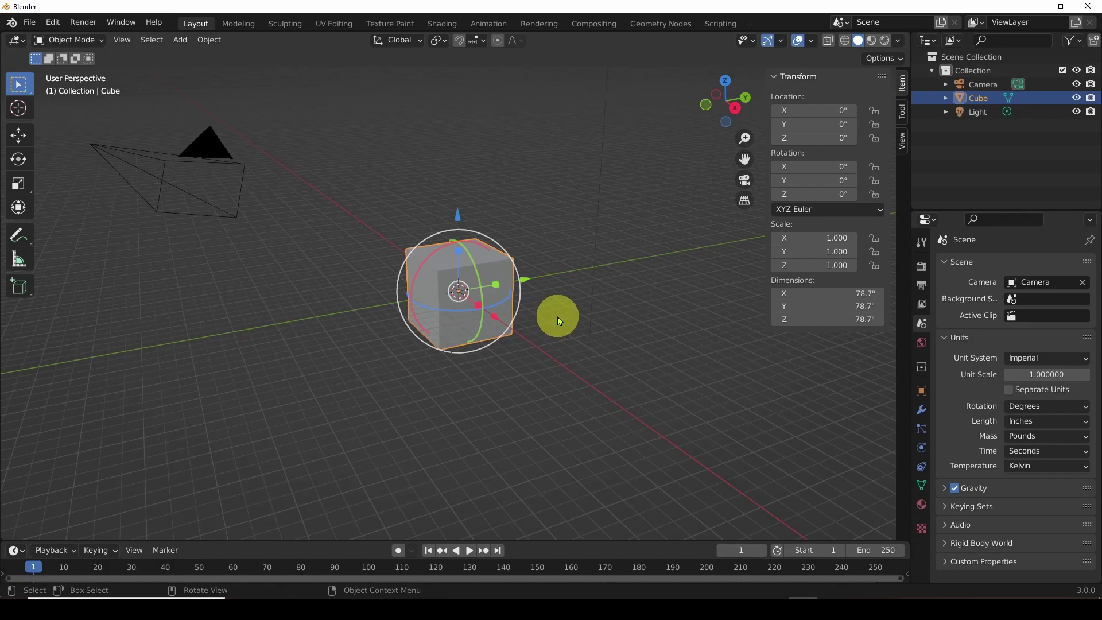
click(554, 241)
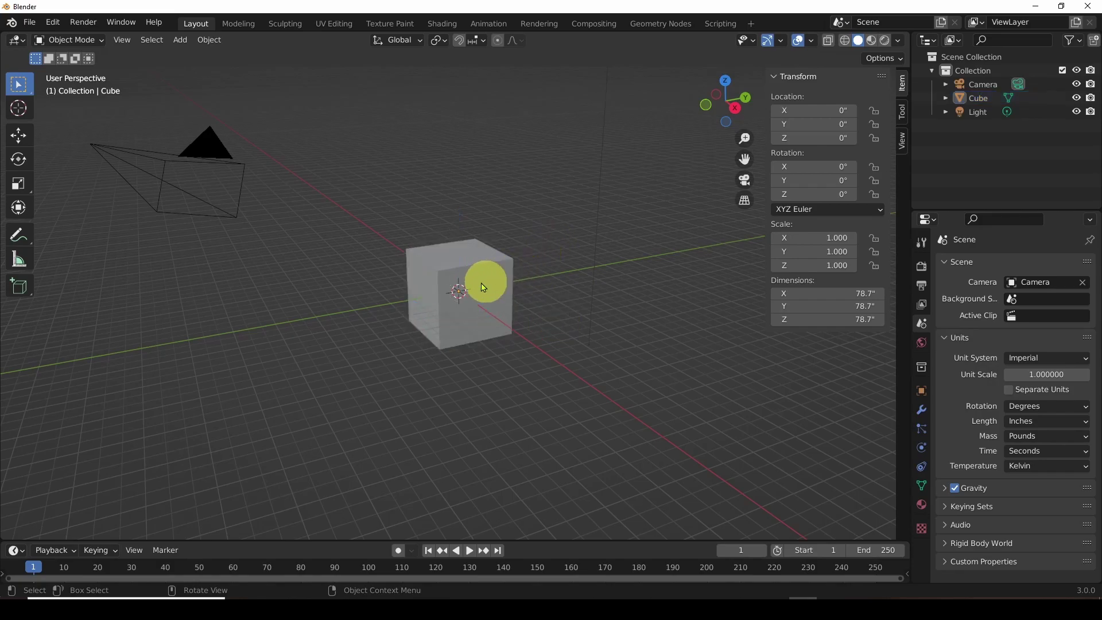
click(491, 287)
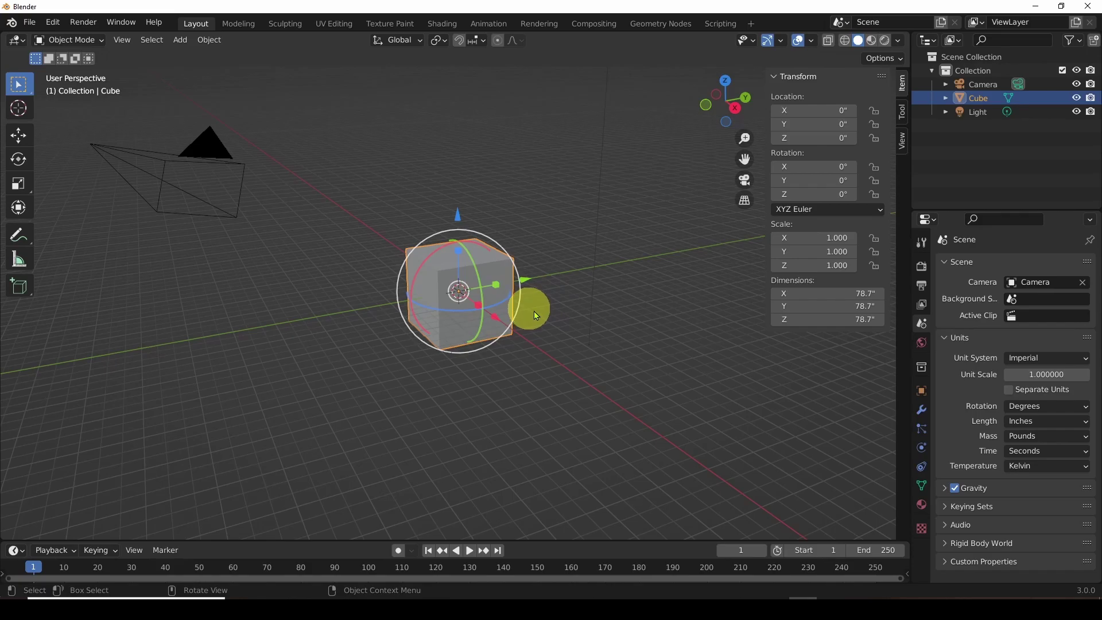
scroll(517, 282, up, 2)
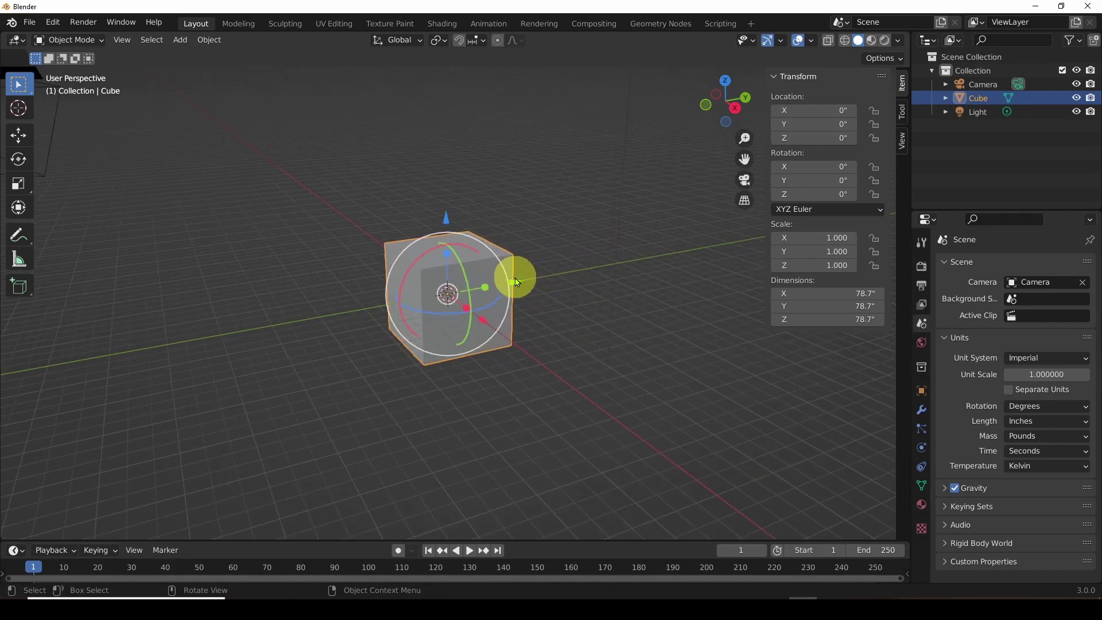
scroll(514, 270, up, 3)
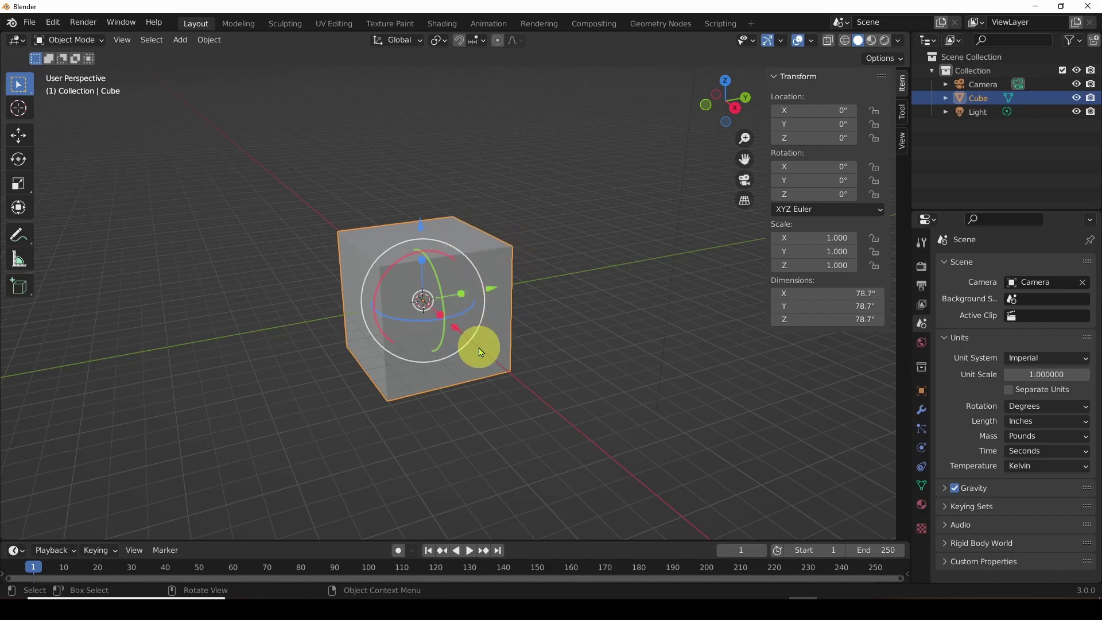
scroll(571, 330, down, 4)
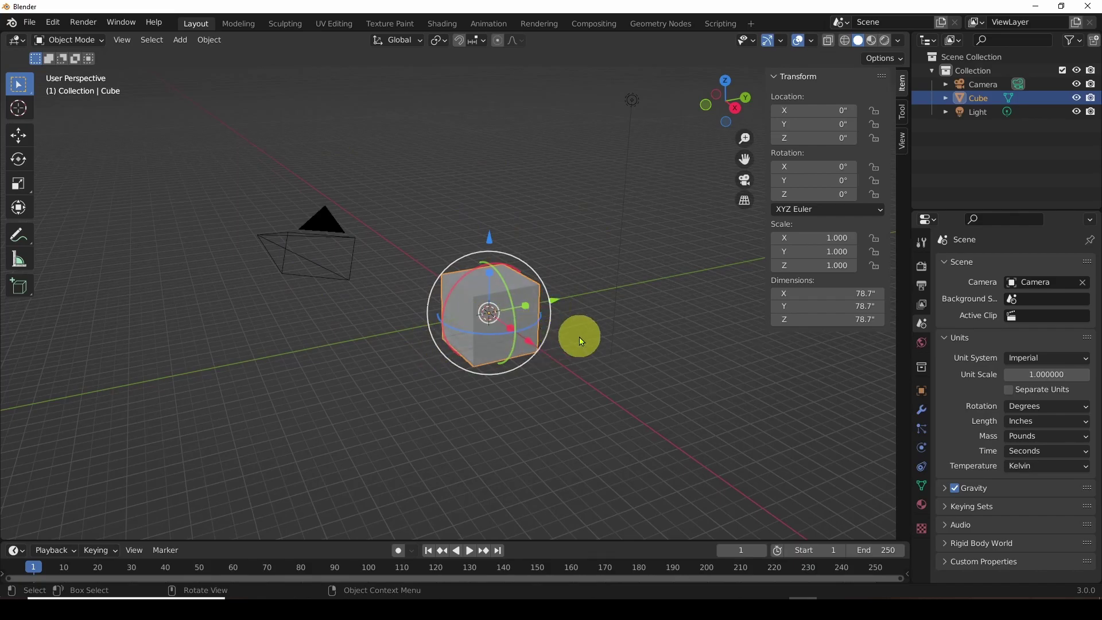
scroll(574, 333, up, 3)
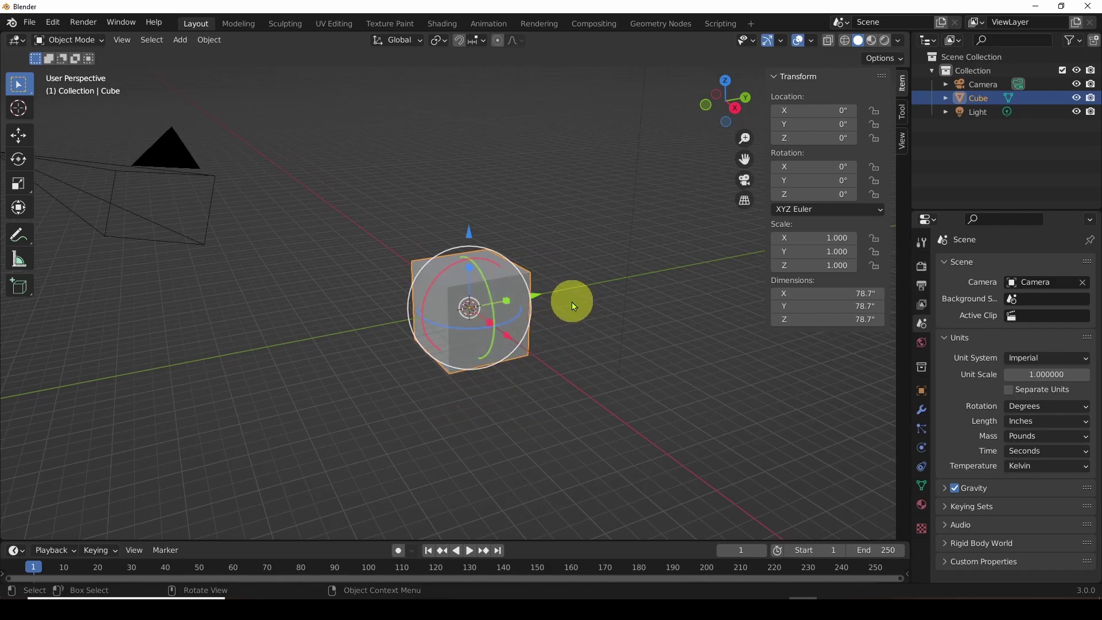
scroll(575, 306, up, 1)
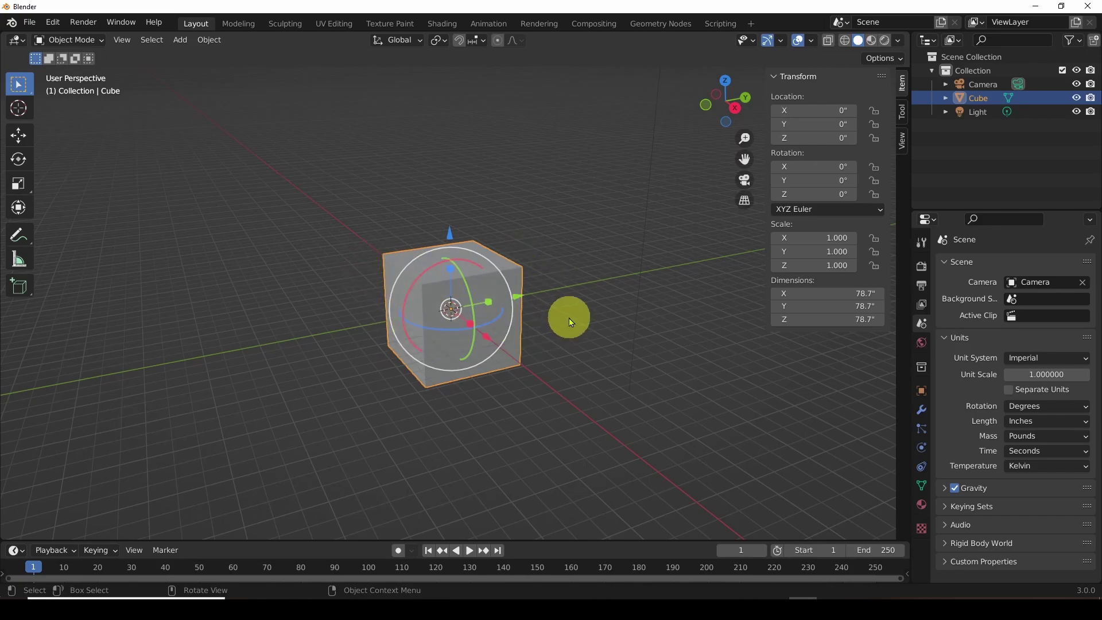
middle_drag(558, 314, 559, 322)
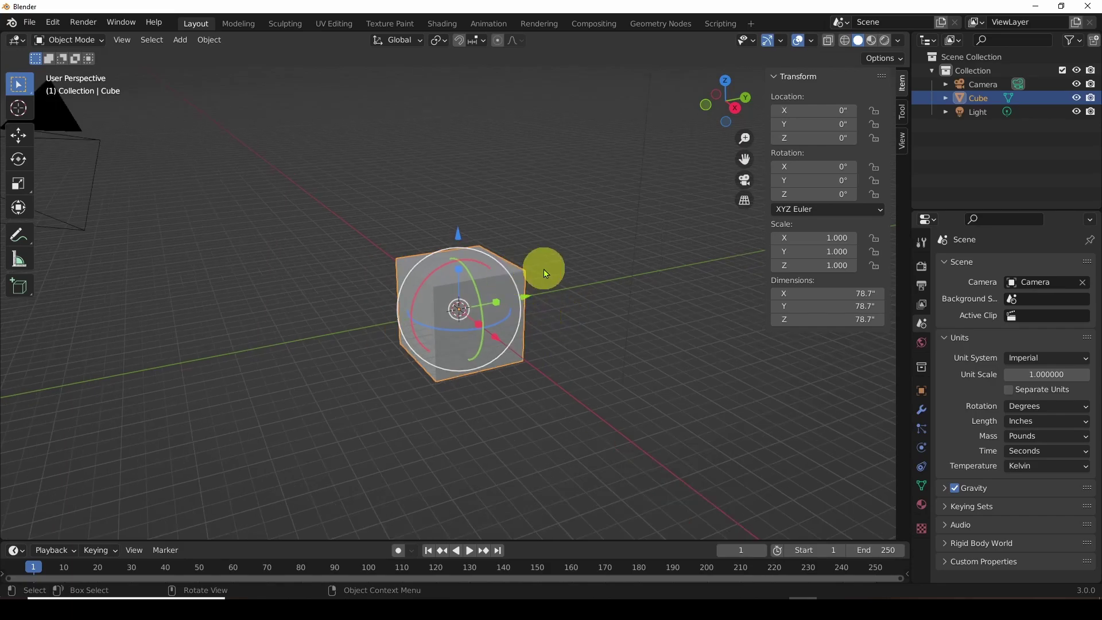
click(99, 41)
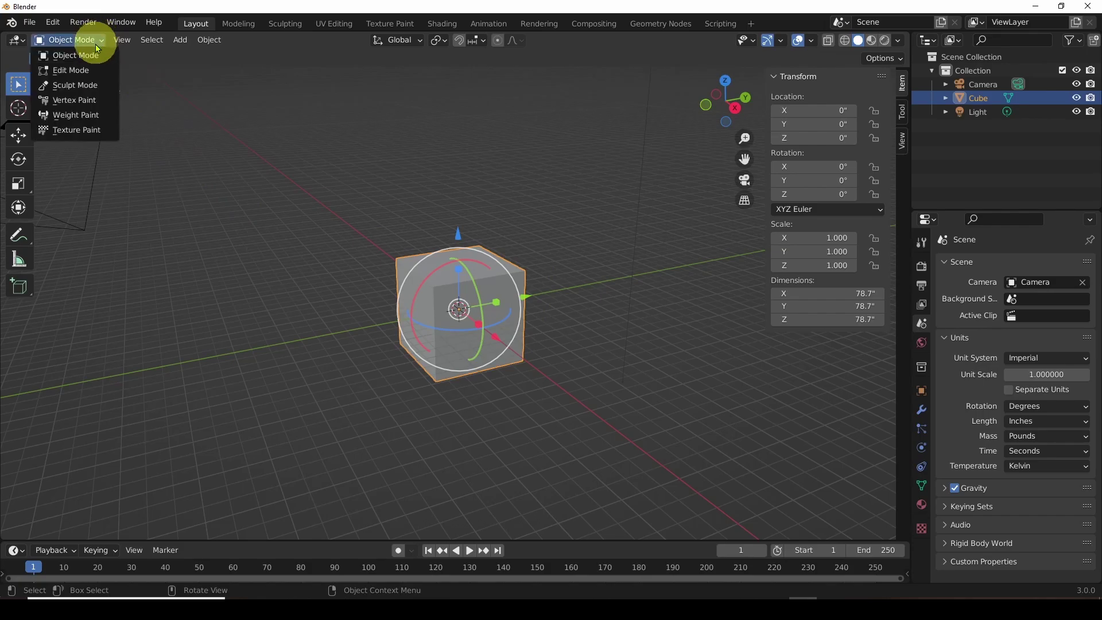
click(80, 73)
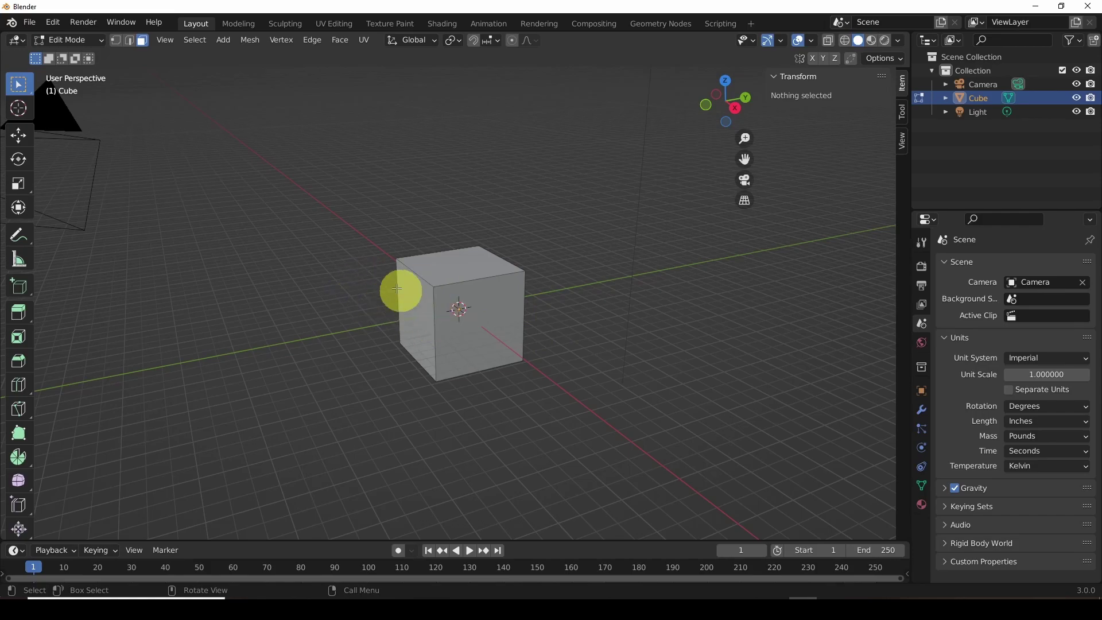
Step: Select the cube's top face, front face and side face one at a time
click(453, 265)
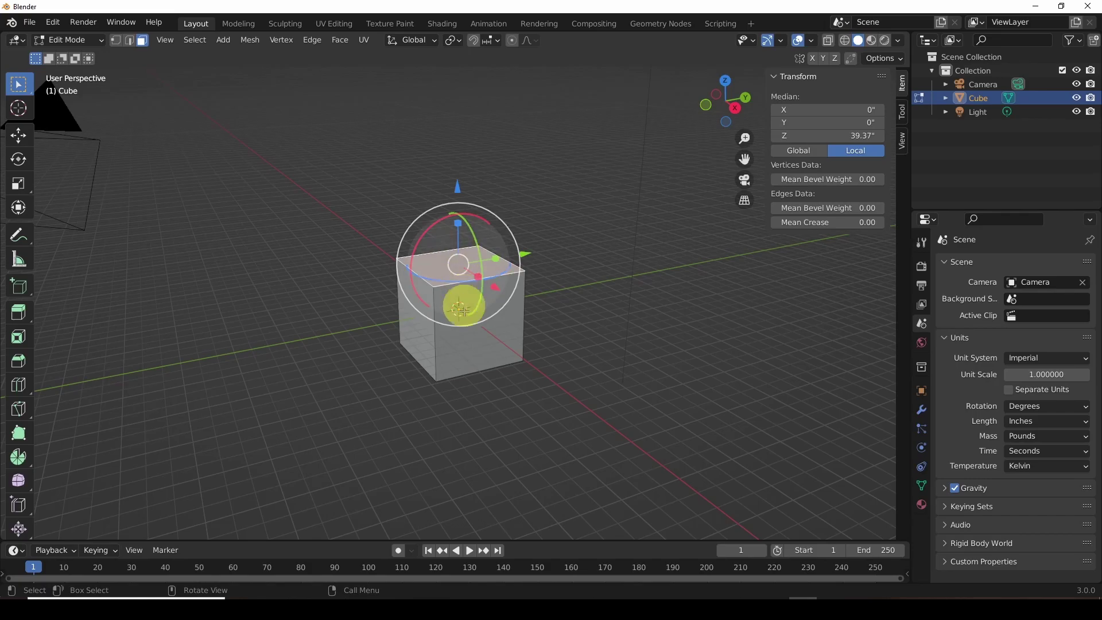
click(487, 340)
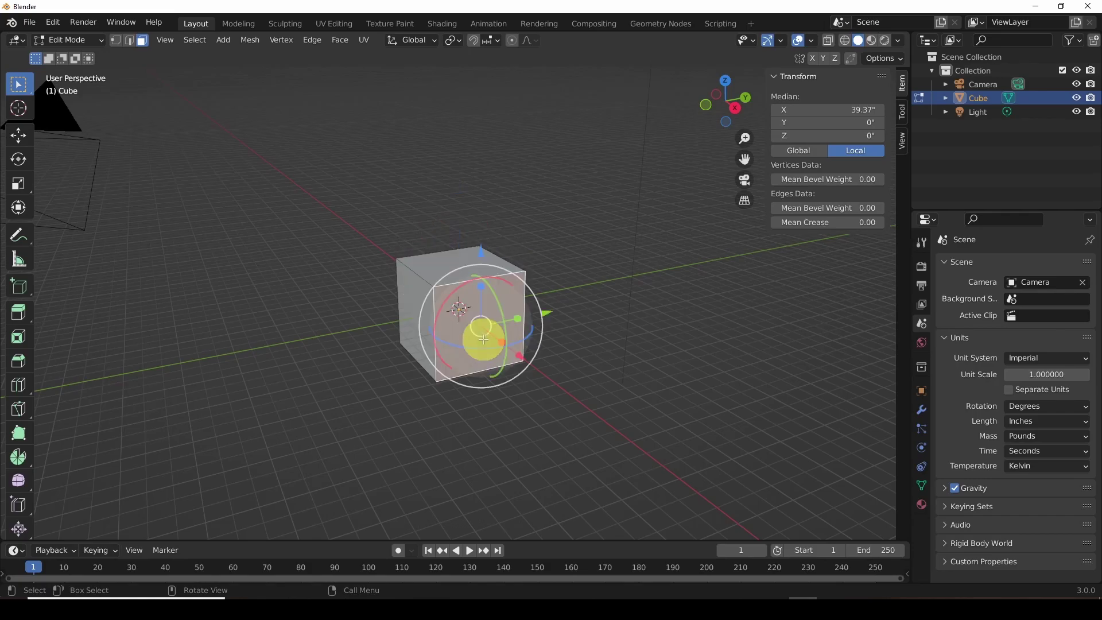
click(408, 300)
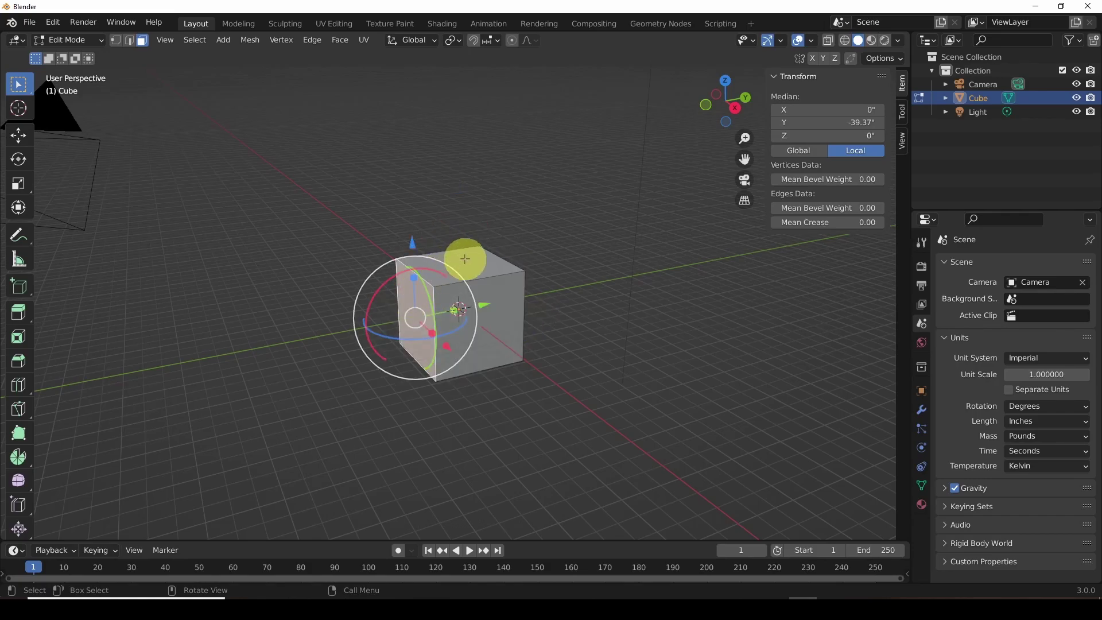
Step: Switch to vertex selection, try moving one upper corner vertex of the cube along Y, and undo the move
click(115, 40)
click(553, 269)
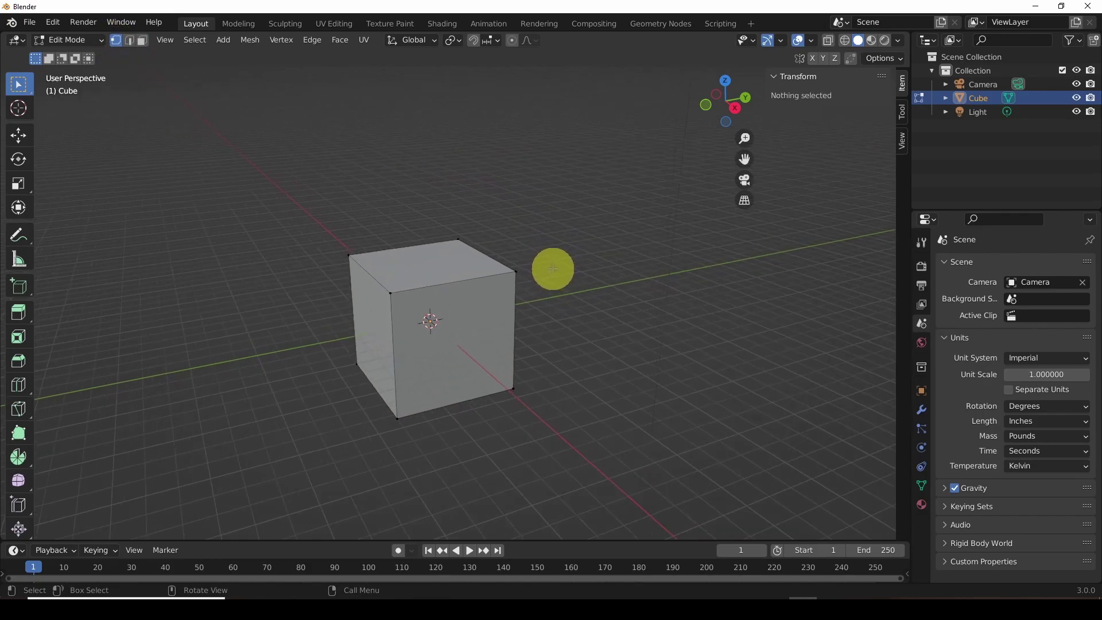
middle_drag(553, 270, 524, 271)
click(502, 271)
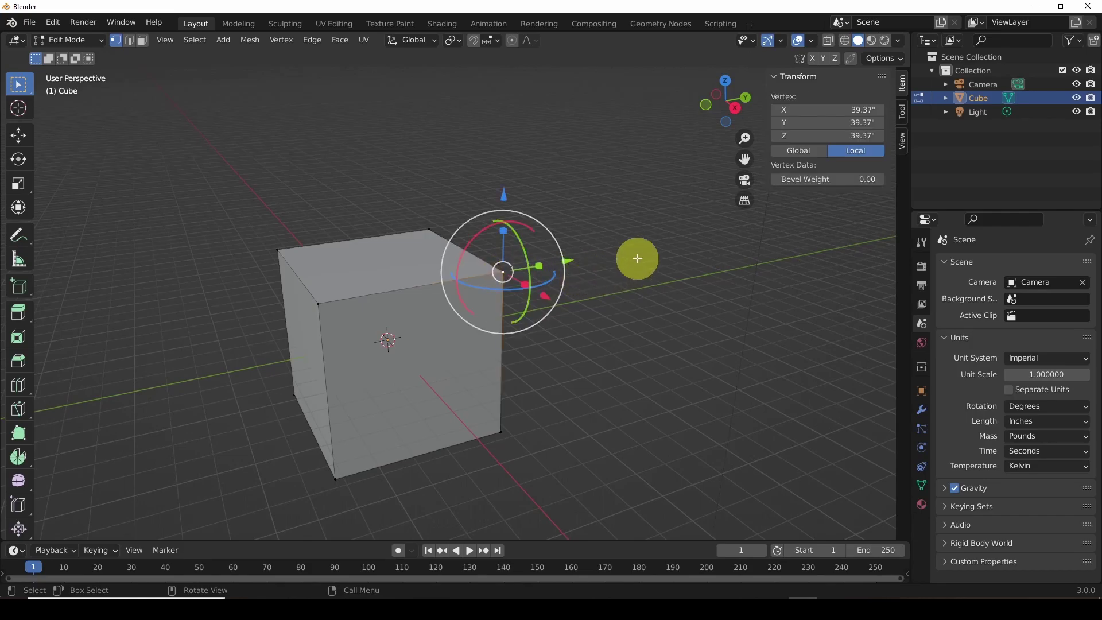
mouse_move(567, 262)
mouse_down()
mouse_move(607, 258)
mouse_move(517, 268)
mouse_move(659, 246)
mouse_move(563, 259)
mouse_move(577, 259)
mouse_up()
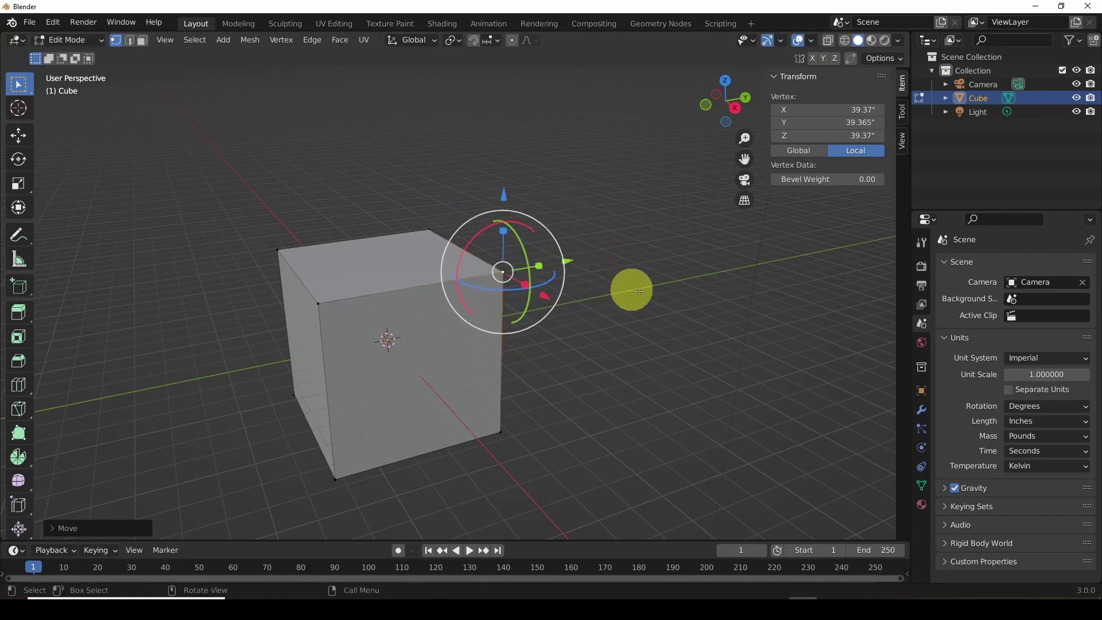
key(ctrl+z)
key(ctrl+z)
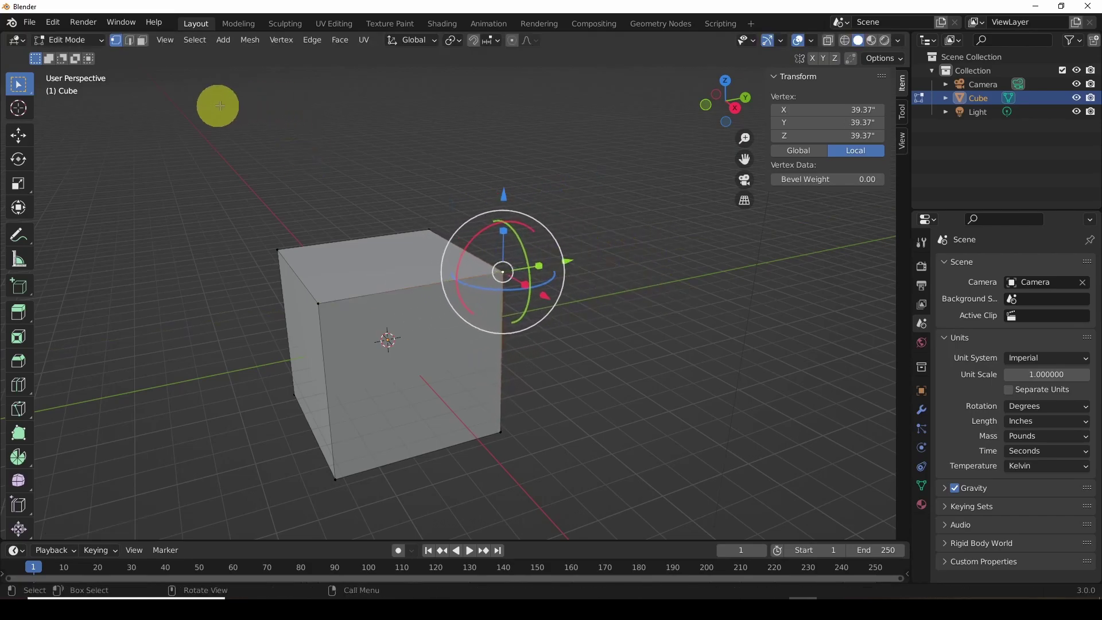
Step: Switch to edge selection and lower the cube's top front edge along Z to a height of about 15.7 inches
click(130, 41)
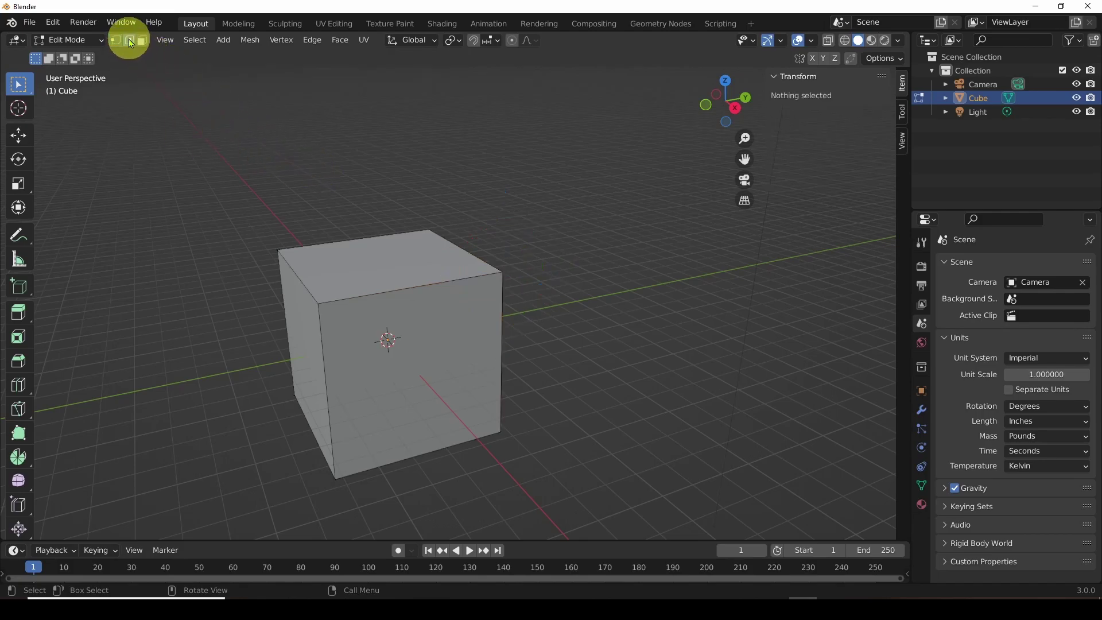
click(402, 291)
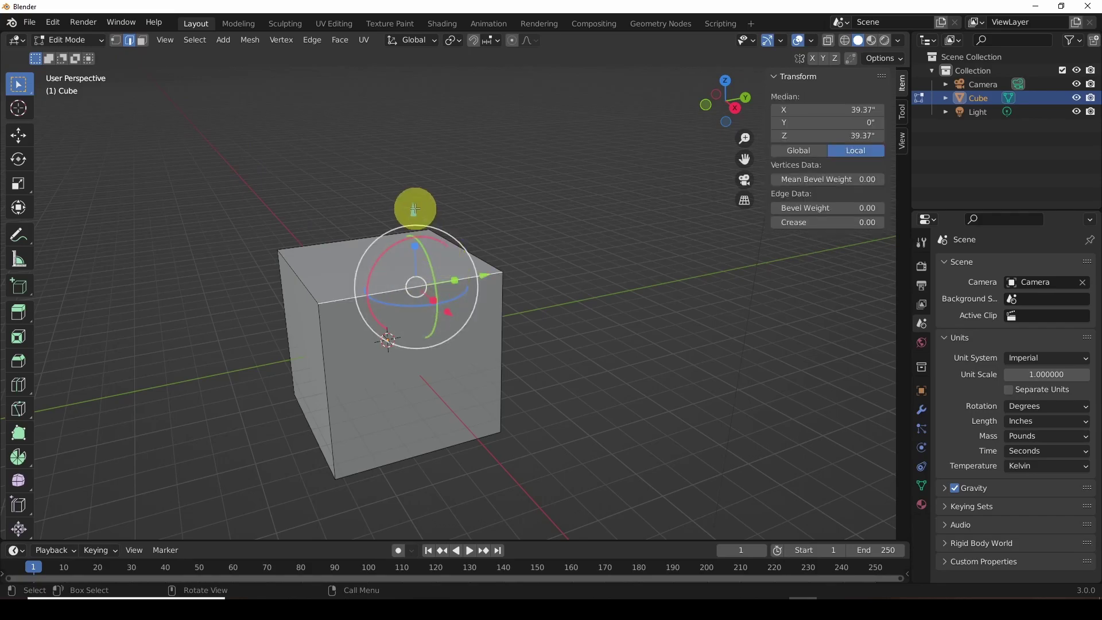
drag(414, 209, 416, 269)
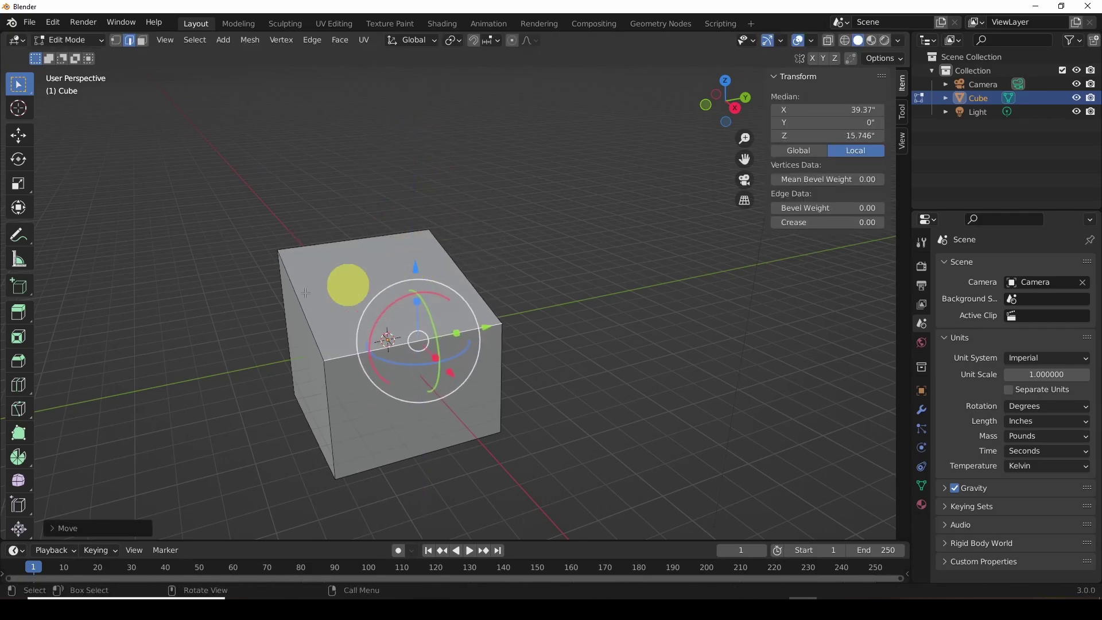
middle_drag(344, 279, 178, 125)
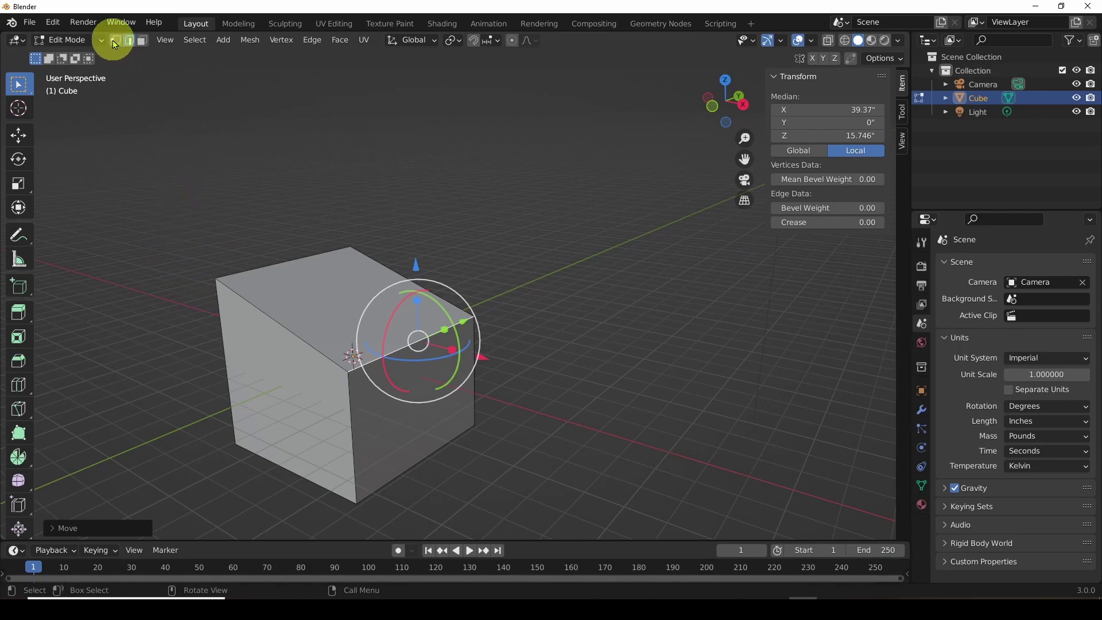
click(131, 44)
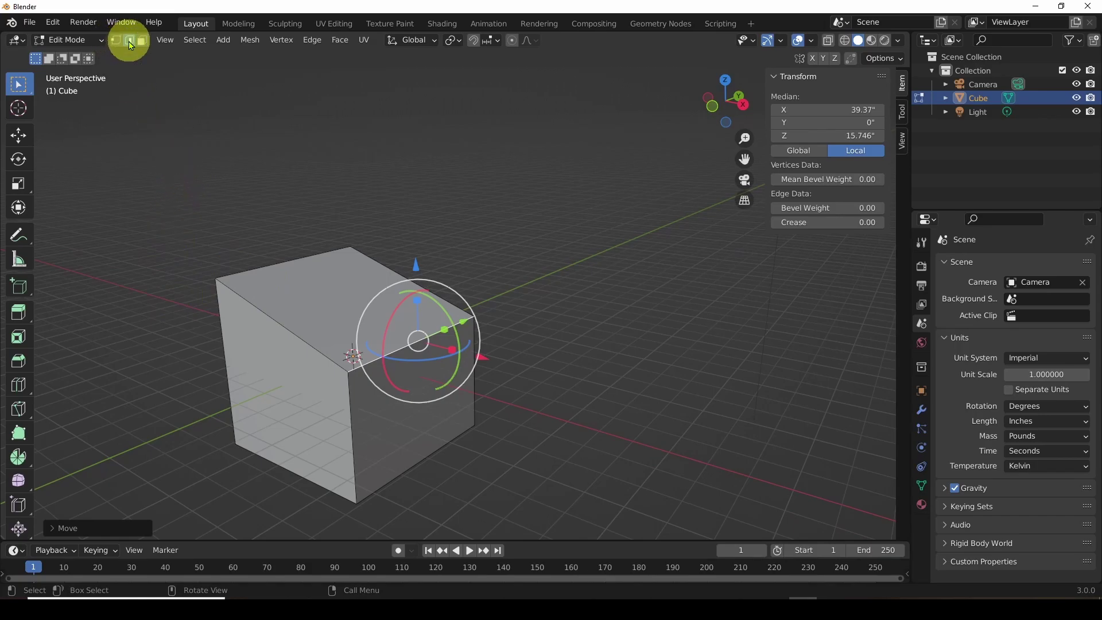
scroll(167, 144, down, 1)
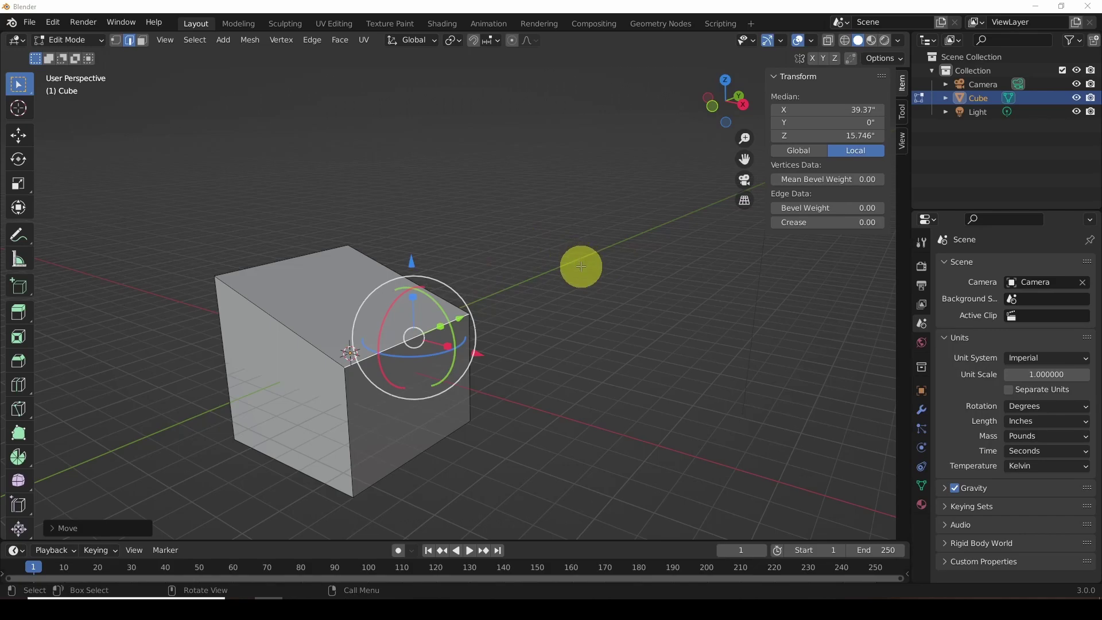
Step: Clear the edge selection, return to Object Mode, and add a cylinder mesh at the origin
click(462, 290)
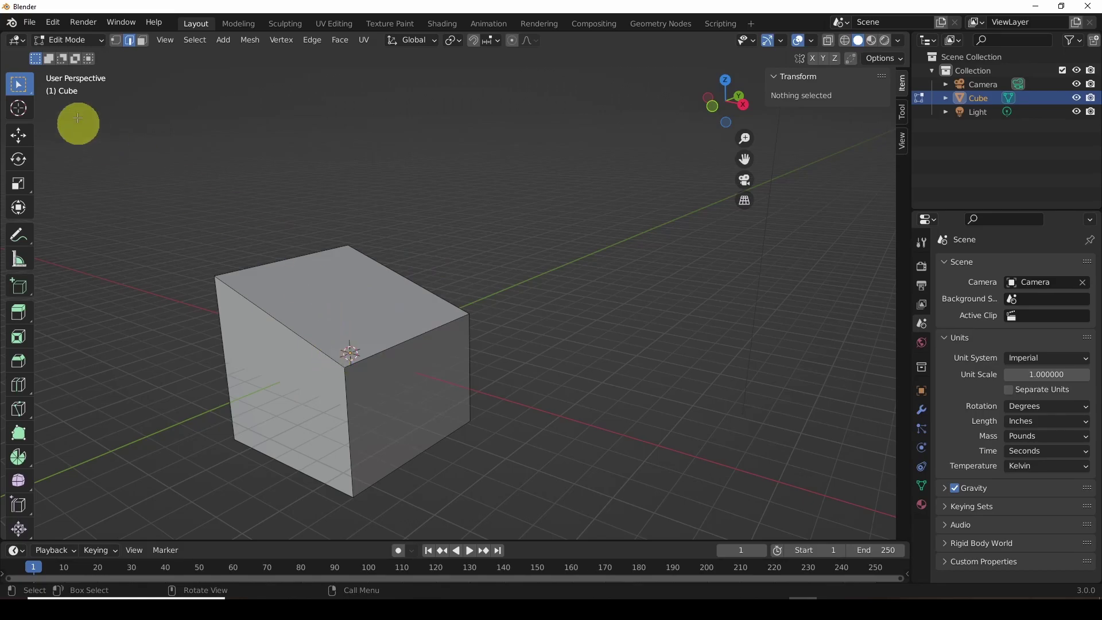
click(100, 39)
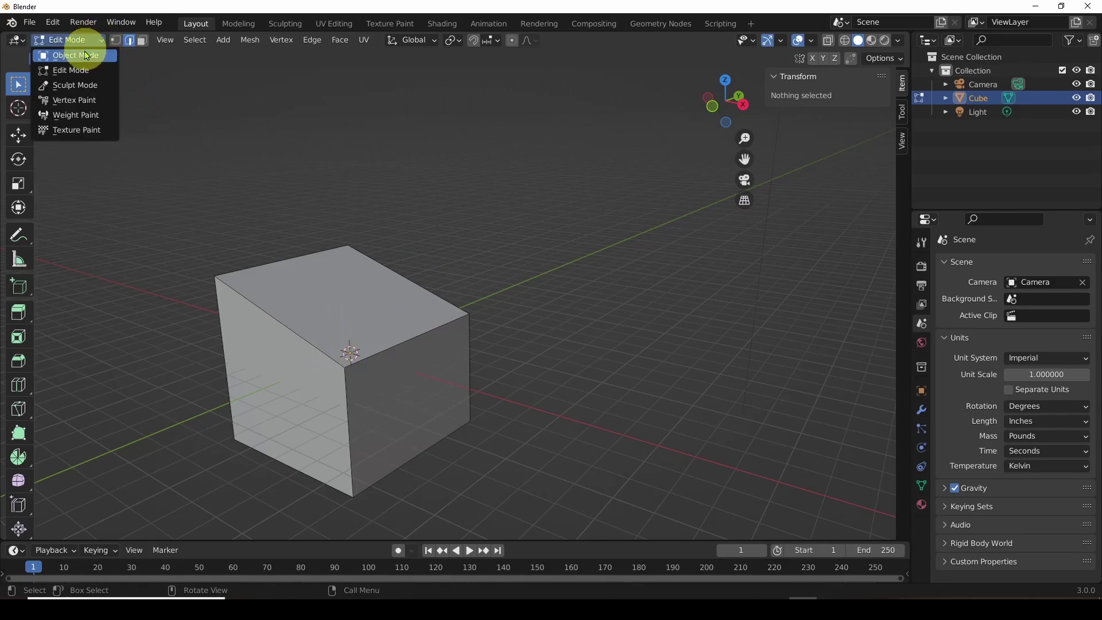
click(81, 57)
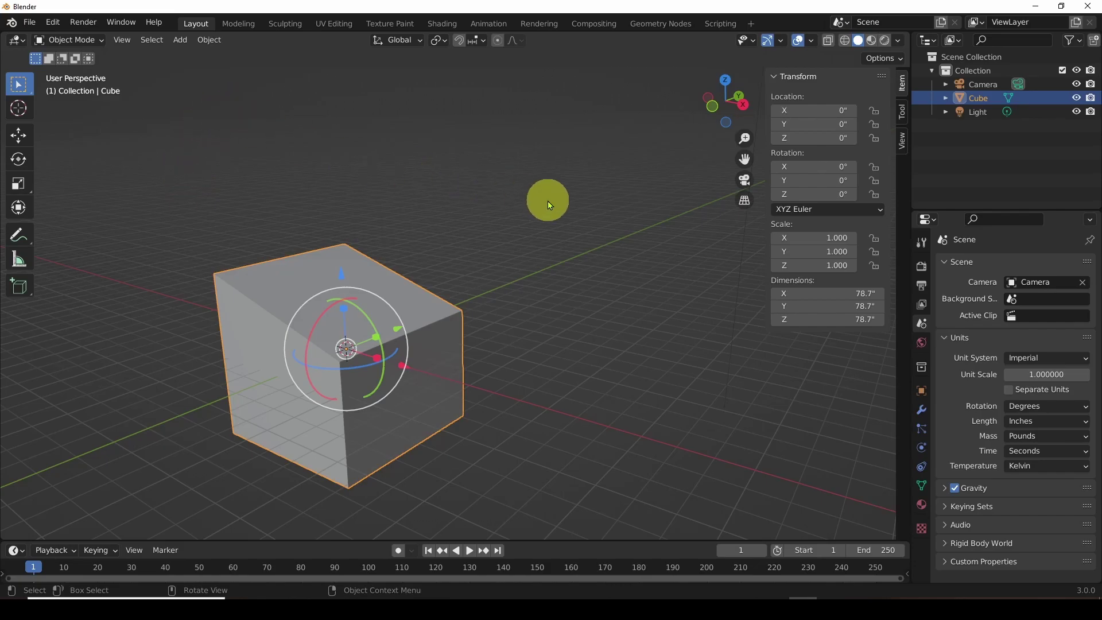
click(181, 41)
mouse_move(188, 57)
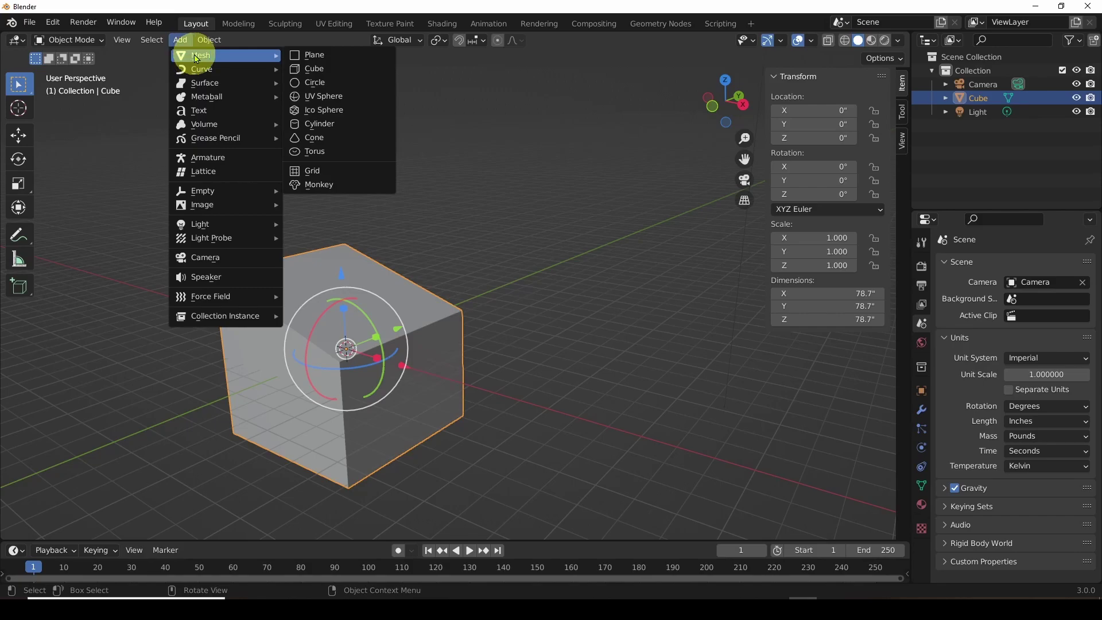
click(340, 124)
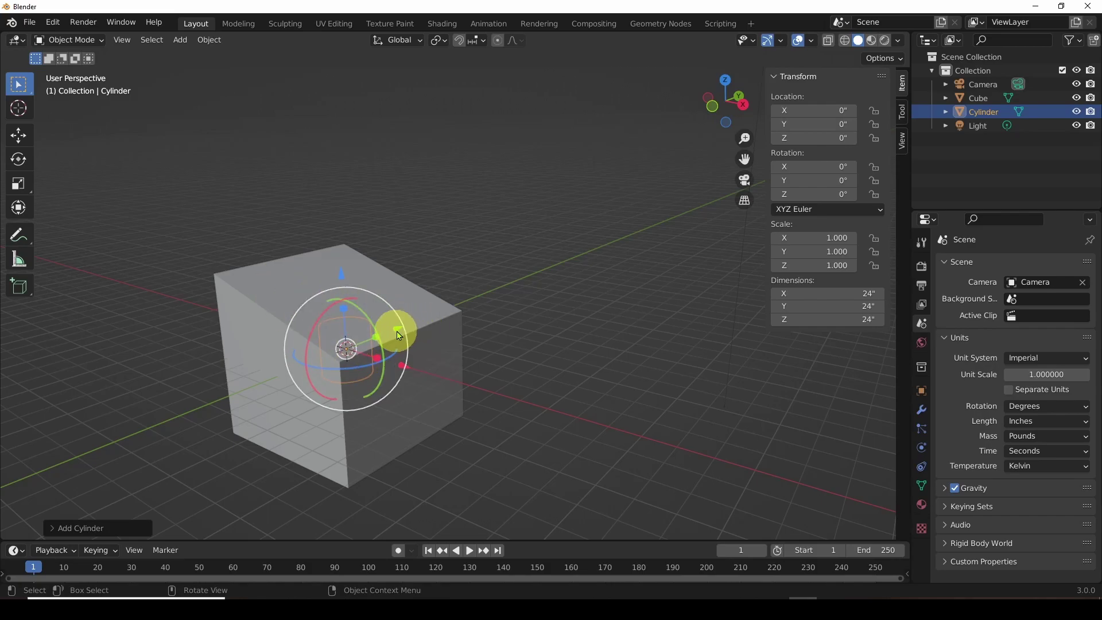
Step: Move the cylinder along Y to about 180.2 inches, clear of the cube, and delete the cube
drag(401, 328, 597, 263)
middle_drag(599, 455, 550, 426)
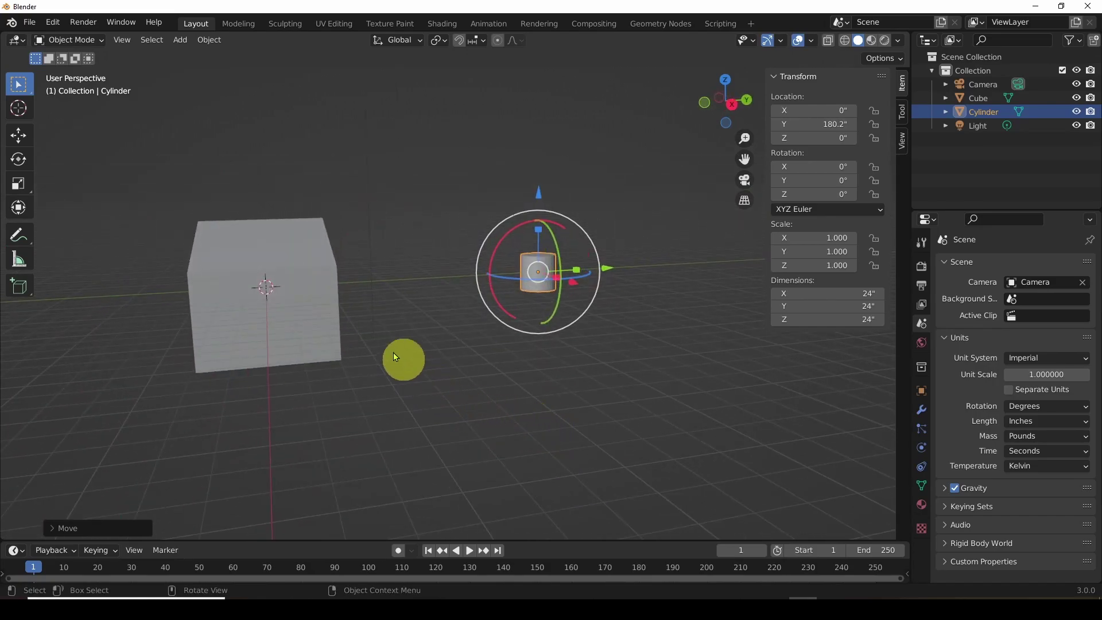
click(311, 315)
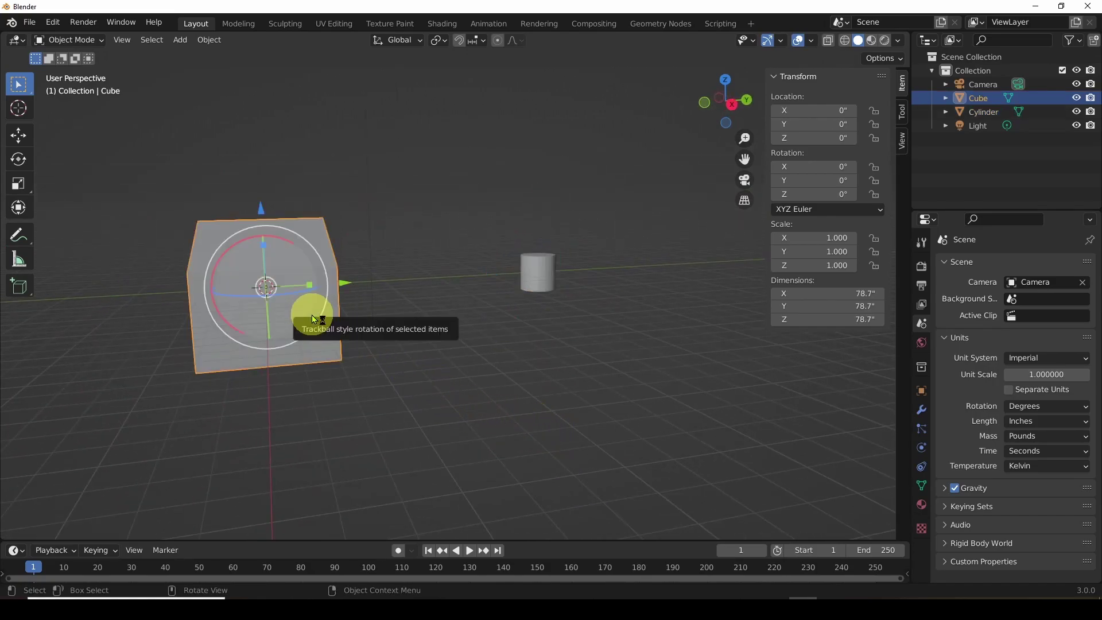
key(Delete)
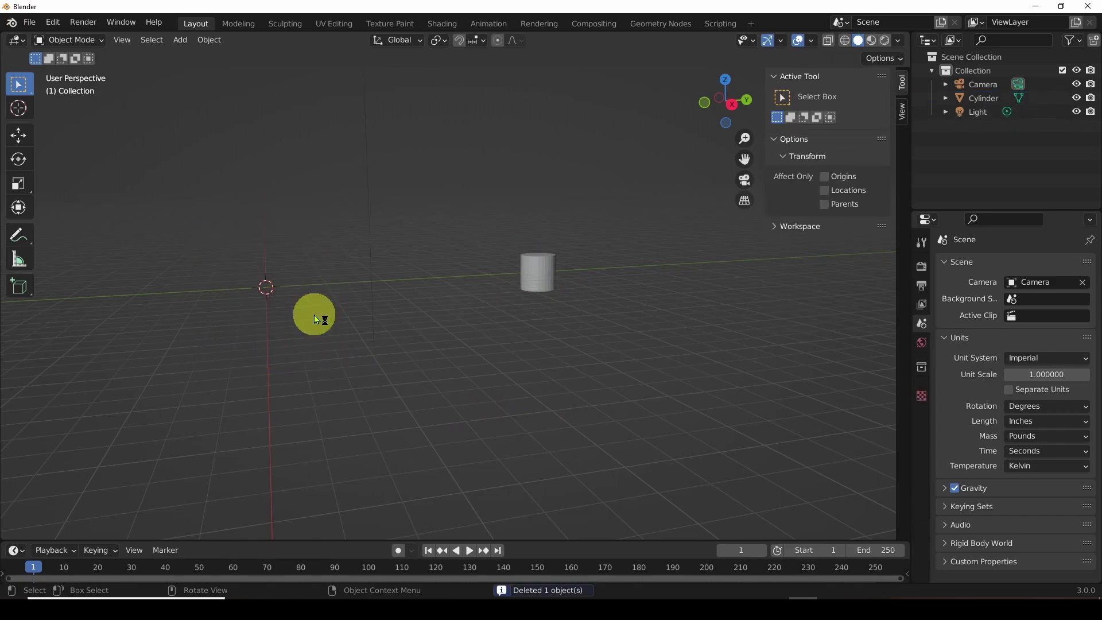
Step: Set the cylinder's Y location to 0
click(540, 277)
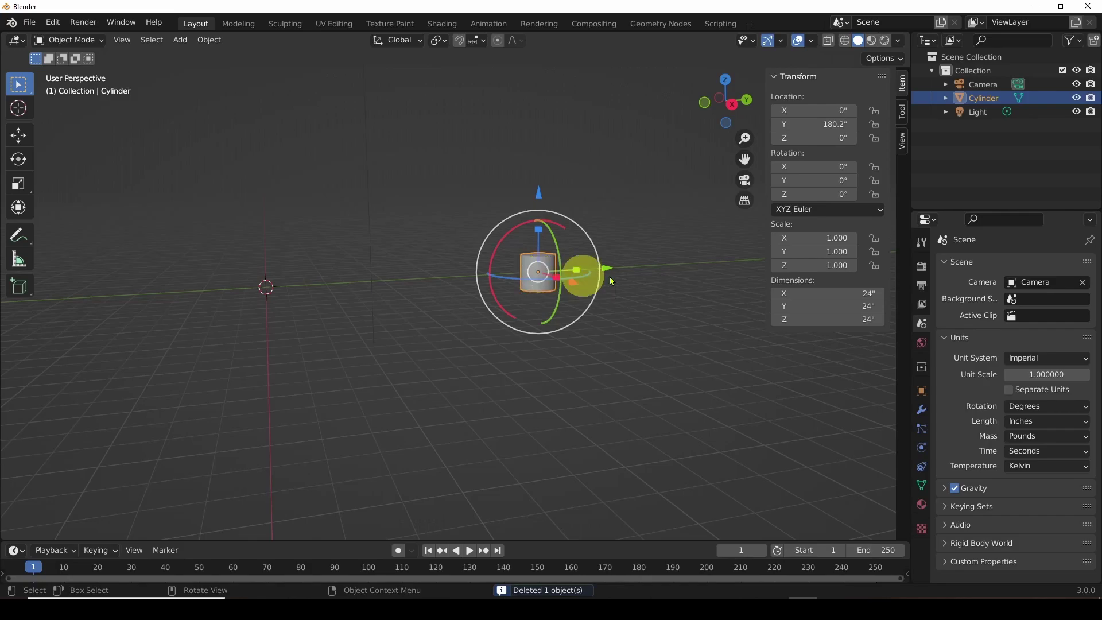
double_click(807, 124)
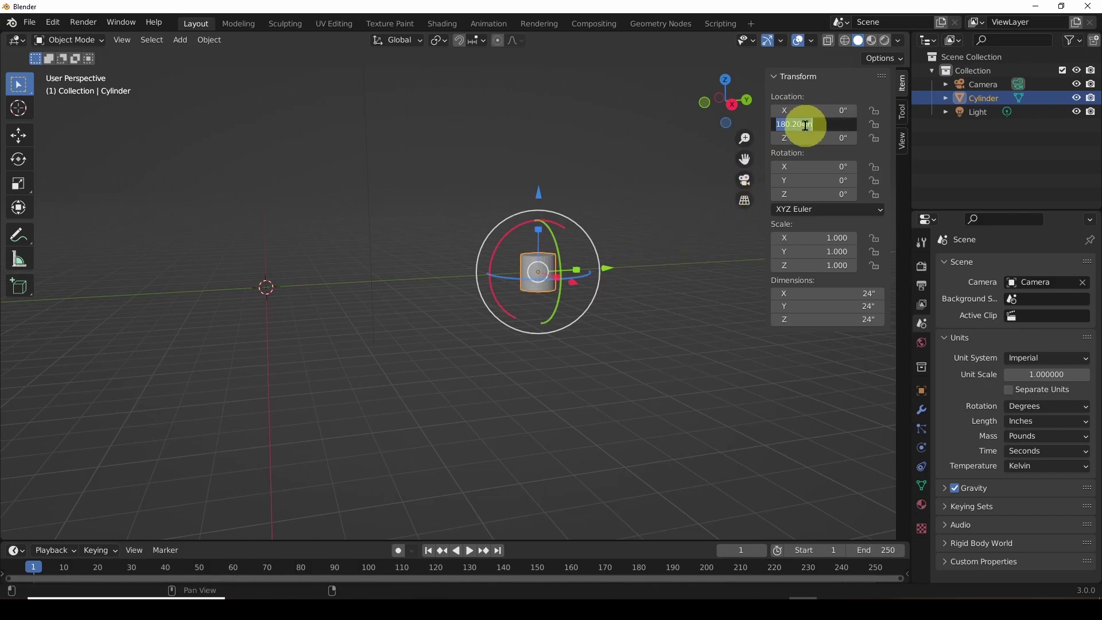
text(0)
key(Return)
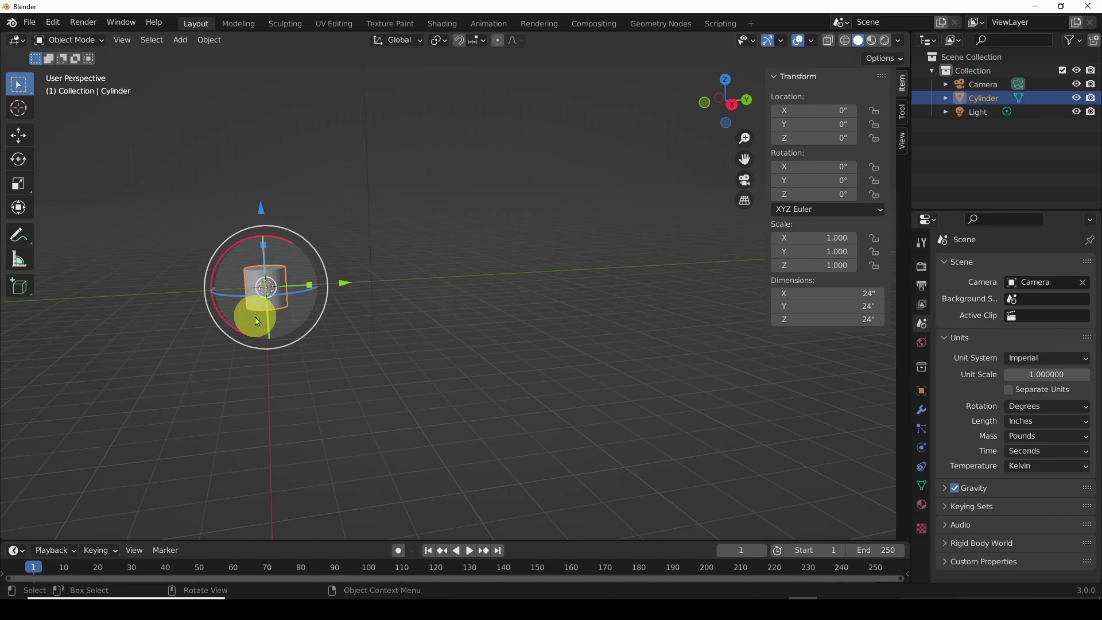
Step: Frame the selected cylinder in the viewport and adjust the view to show its top and side
click(122, 42)
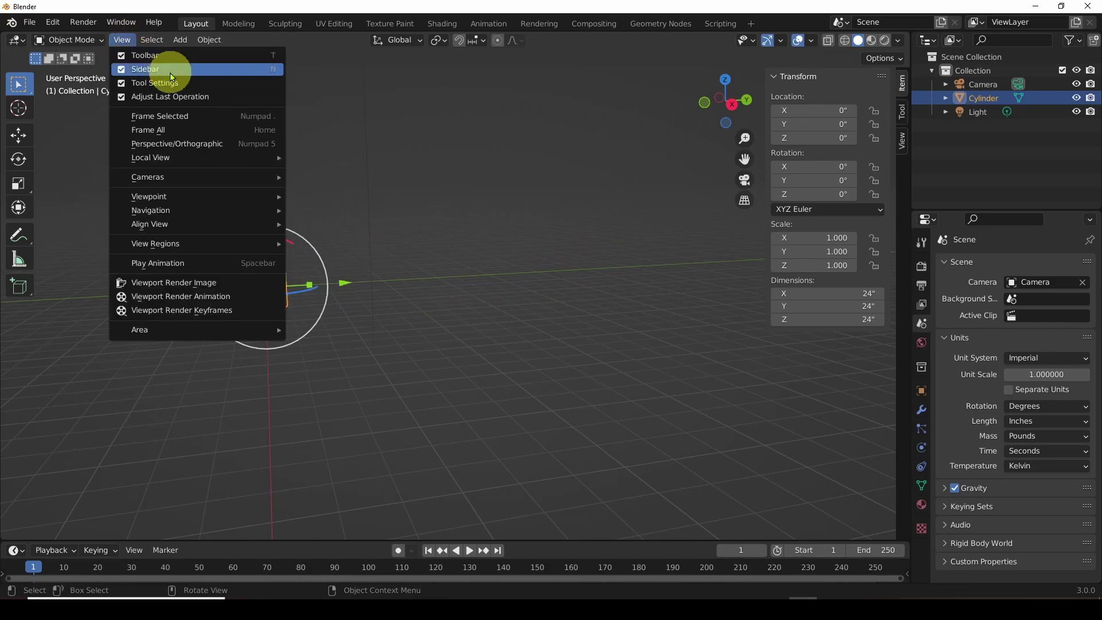
click(185, 116)
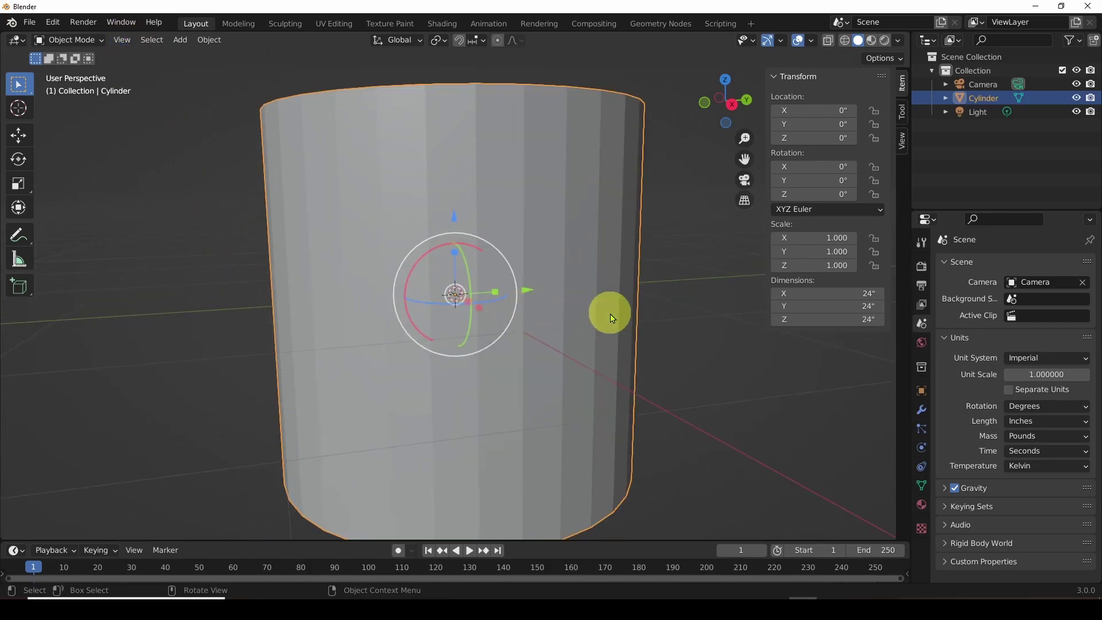
scroll(617, 310, down, 3)
scroll(618, 310, up, 3)
middle_drag(618, 310, 666, 316)
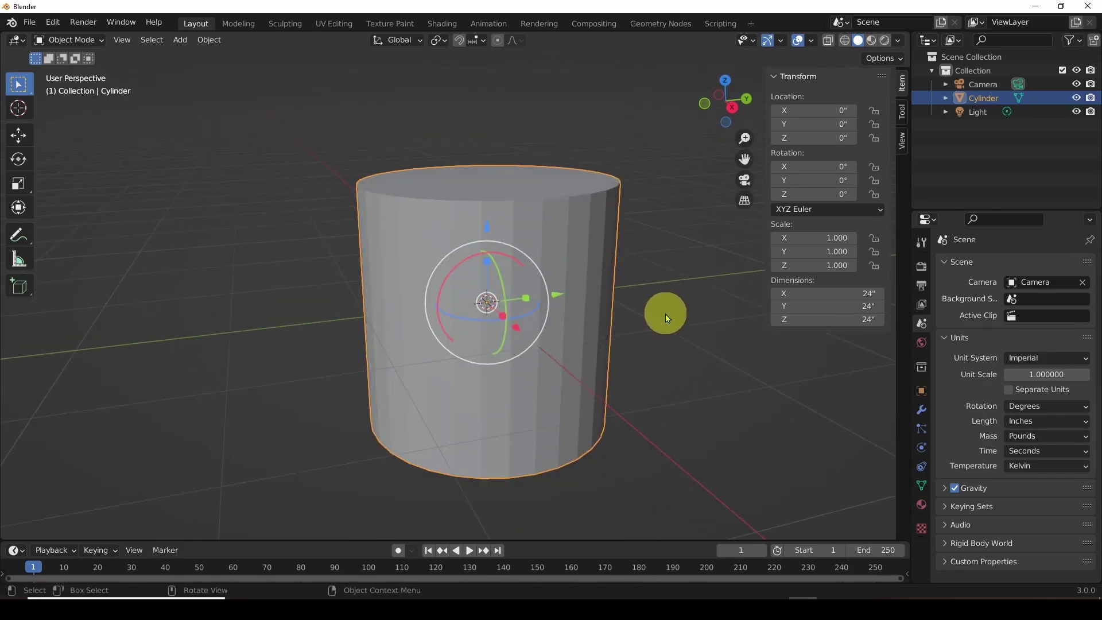